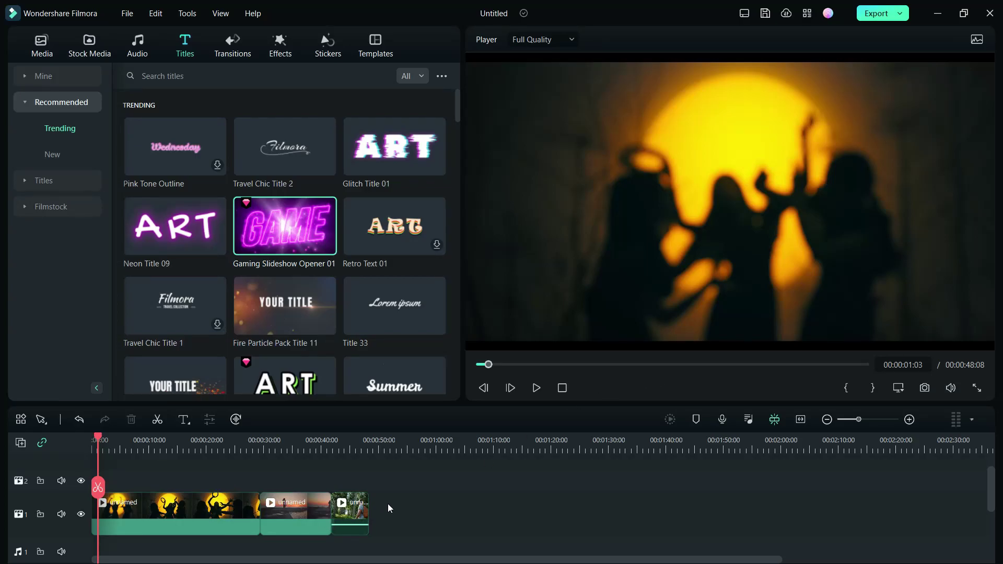
Preview the Gaming Slideshow Opener 01 and Fire Particle Pack Title 11 templates, then bring up the quick-text choices.
click(277, 226)
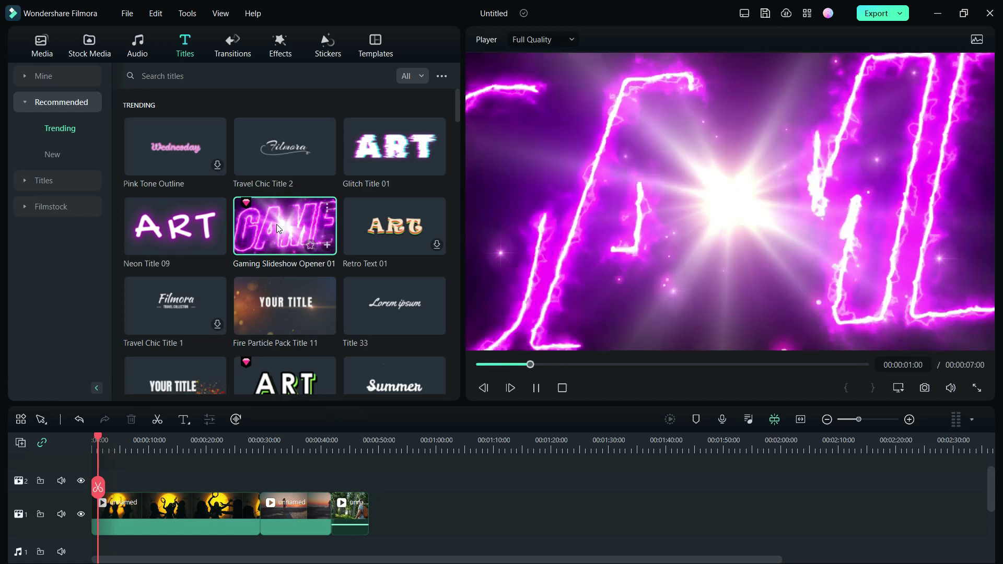
click(291, 307)
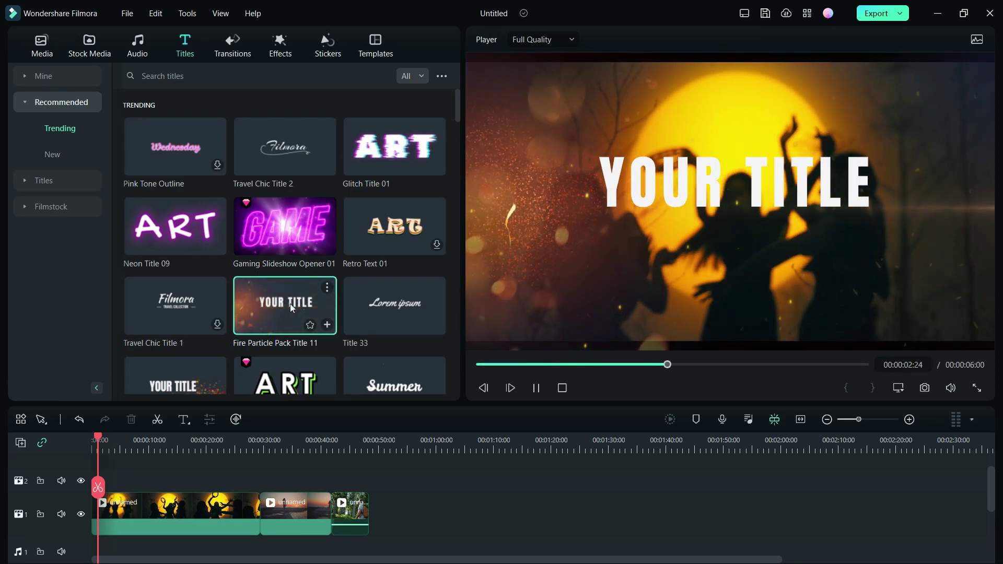
scroll(292, 307, down, 5)
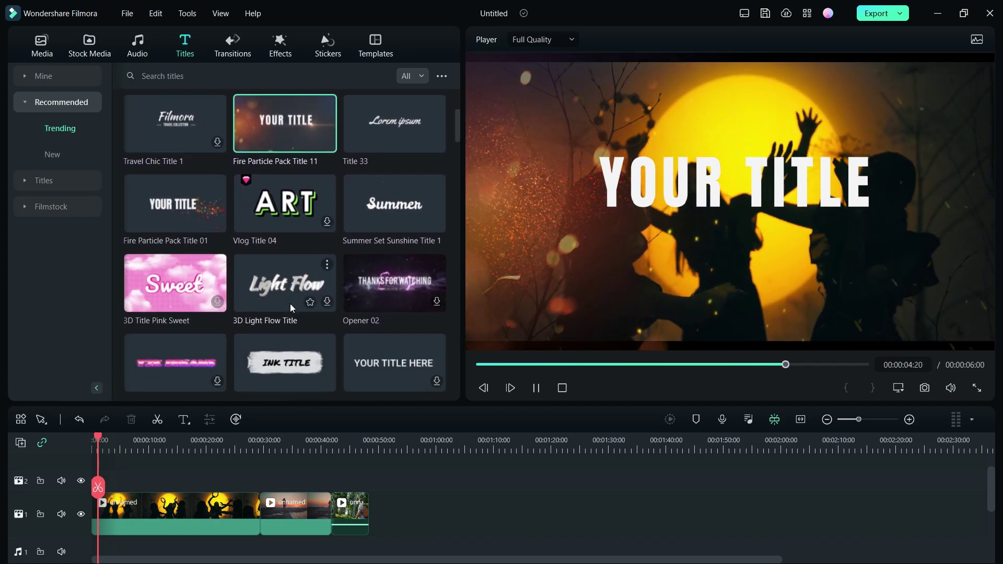
scroll(290, 304, down, 2)
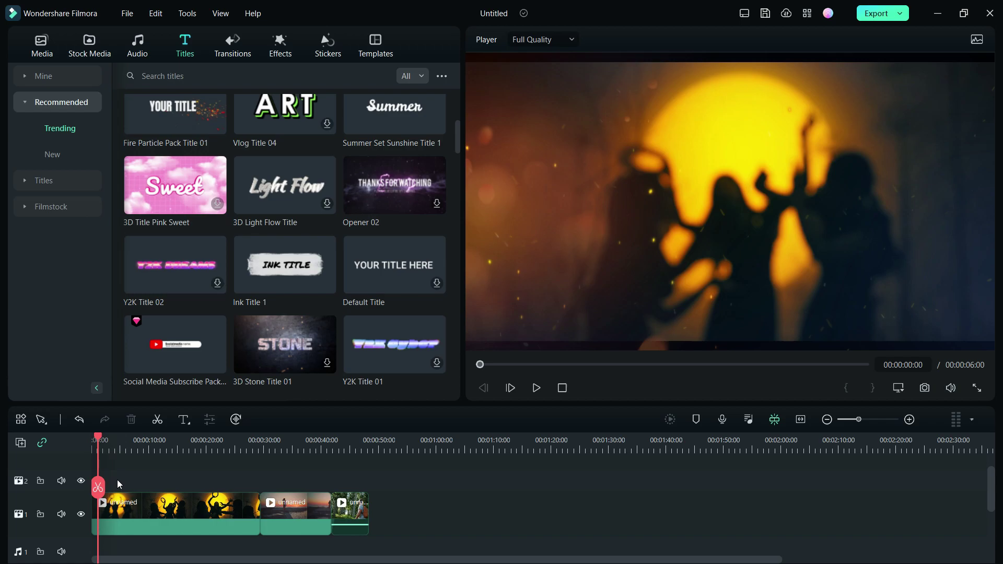
click(184, 419)
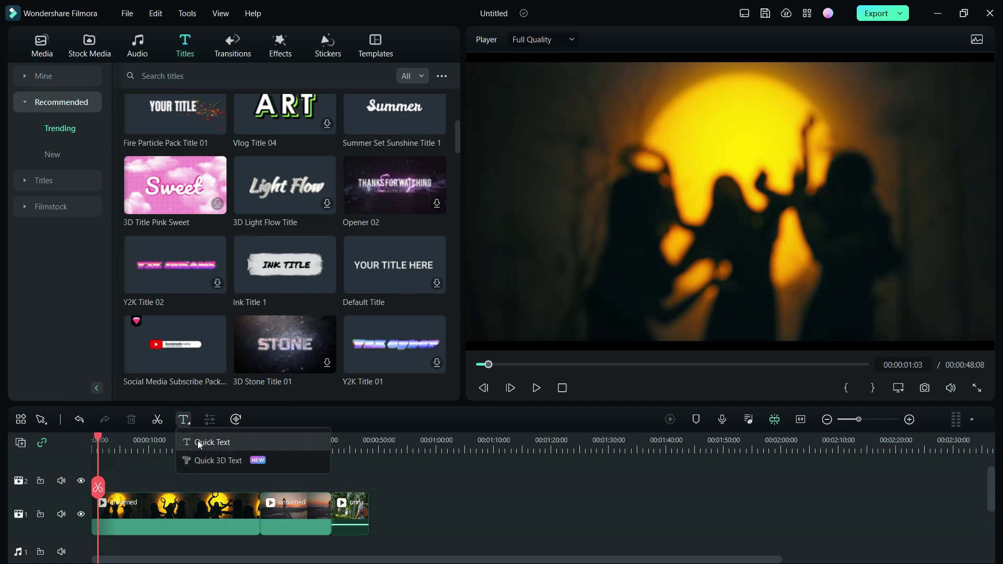
Add a Quick Text 'Text Here' title above the dance clip and set its font size to 72.
click(198, 441)
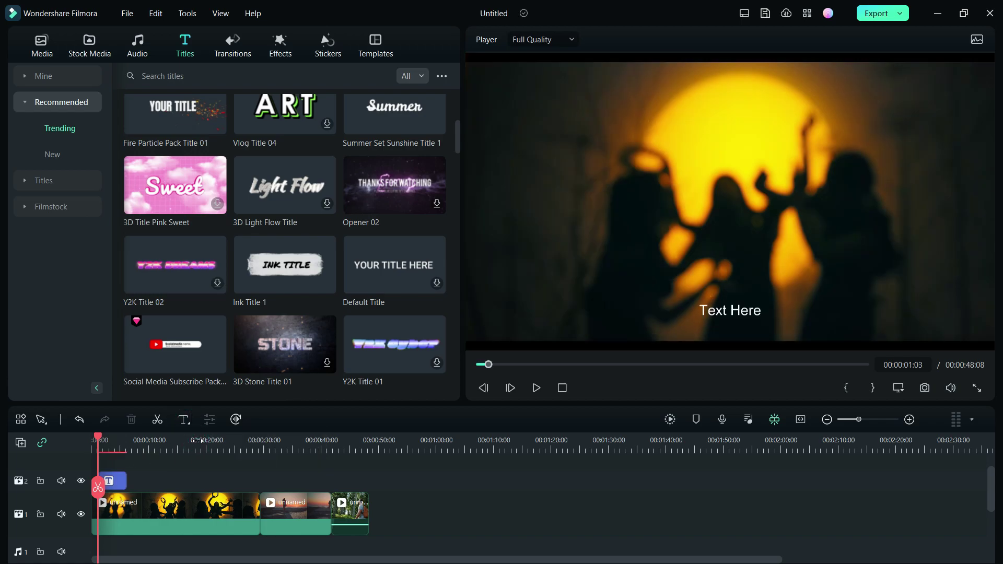
double_click(114, 481)
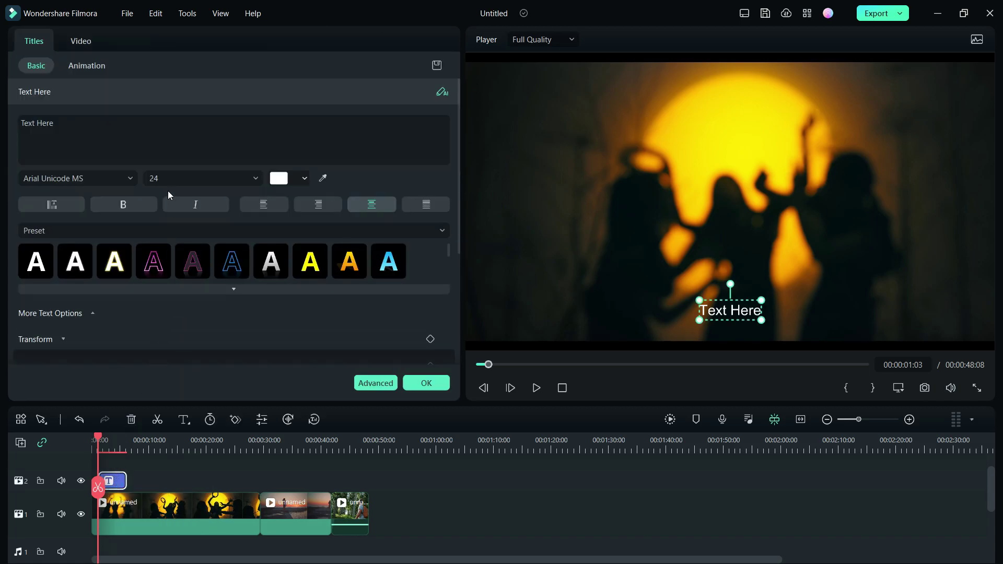
click(157, 178)
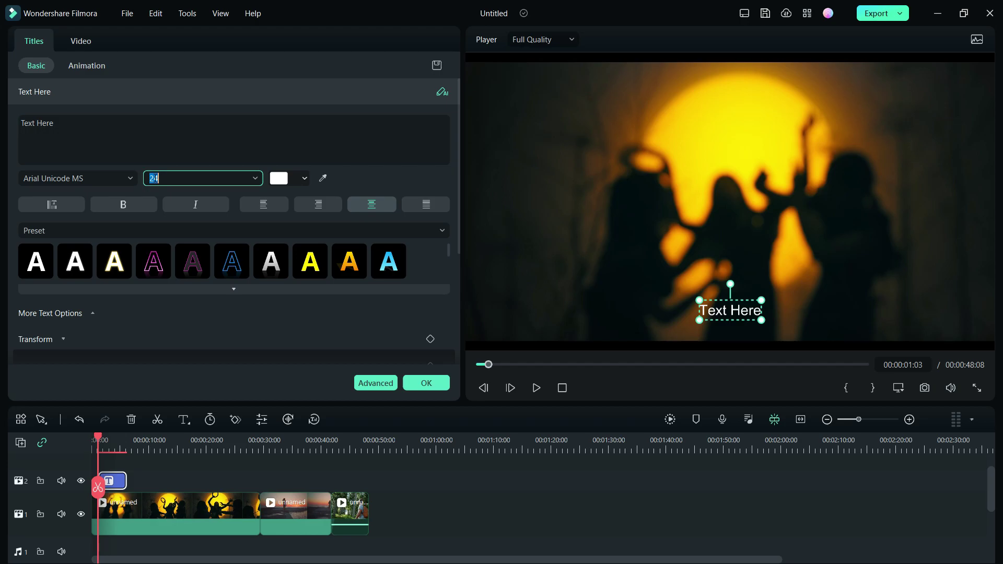
text(72)
scroll(358, 331, down, 3)
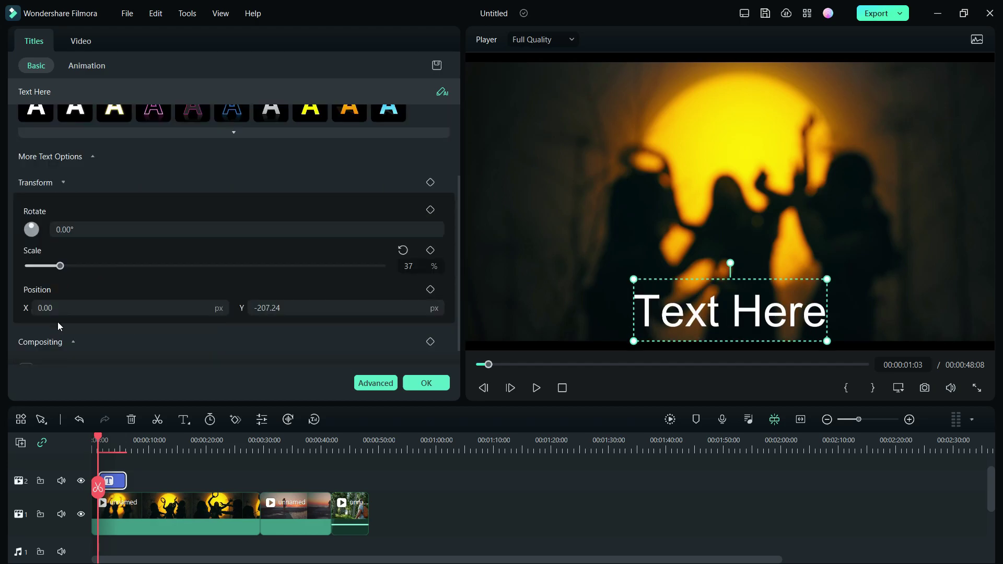
scroll(57, 322, down, 1)
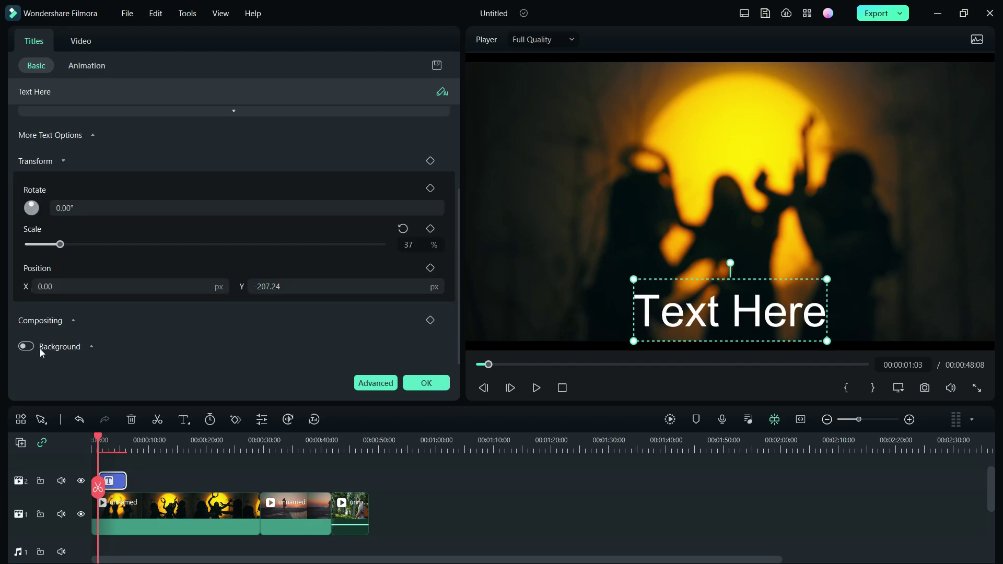
click(369, 384)
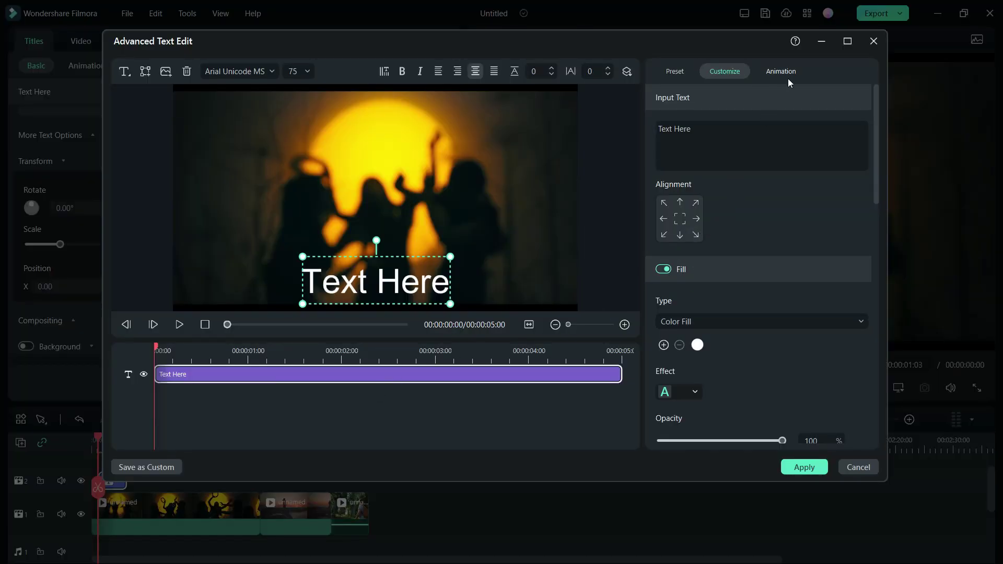
click(865, 469)
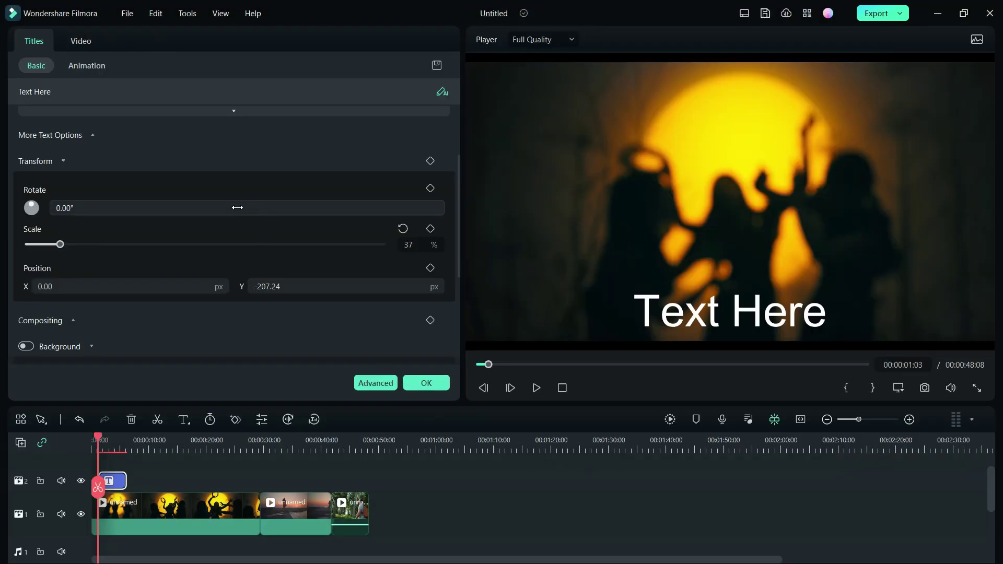
Preview Wavy style, Type Writer, Cinema style, Doomo Design, String Blur and RichTick animations, ending on Random.
click(87, 66)
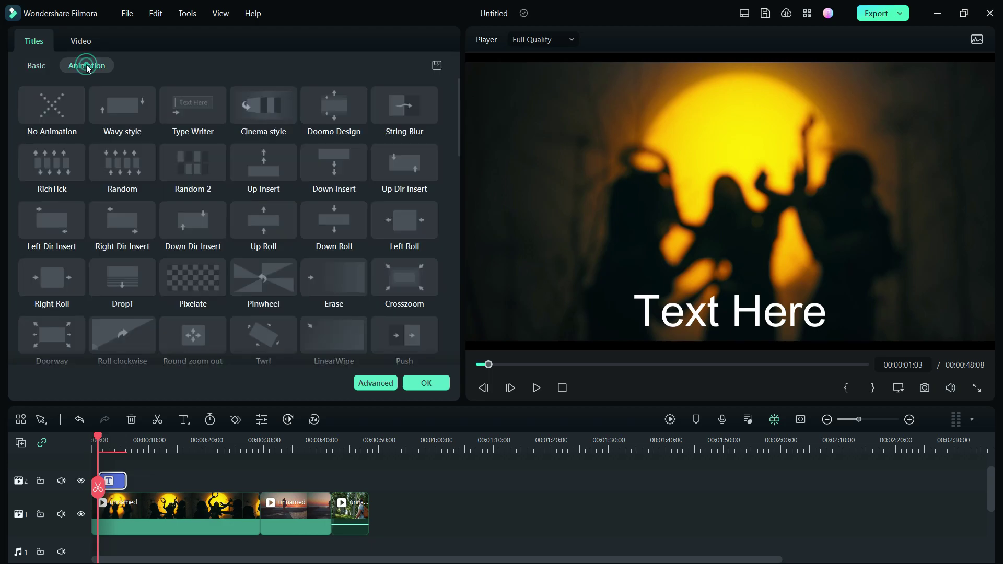
click(123, 118)
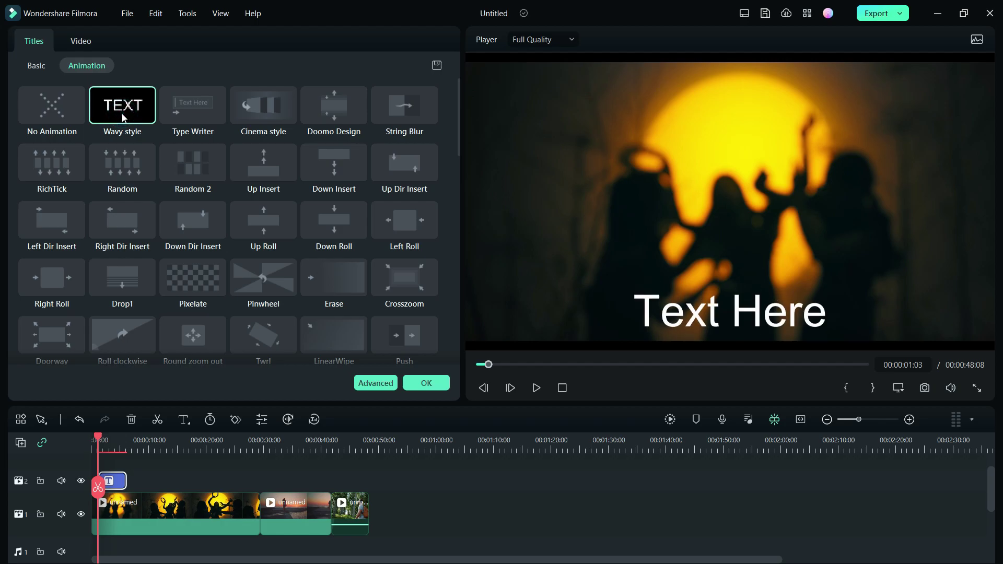
click(197, 113)
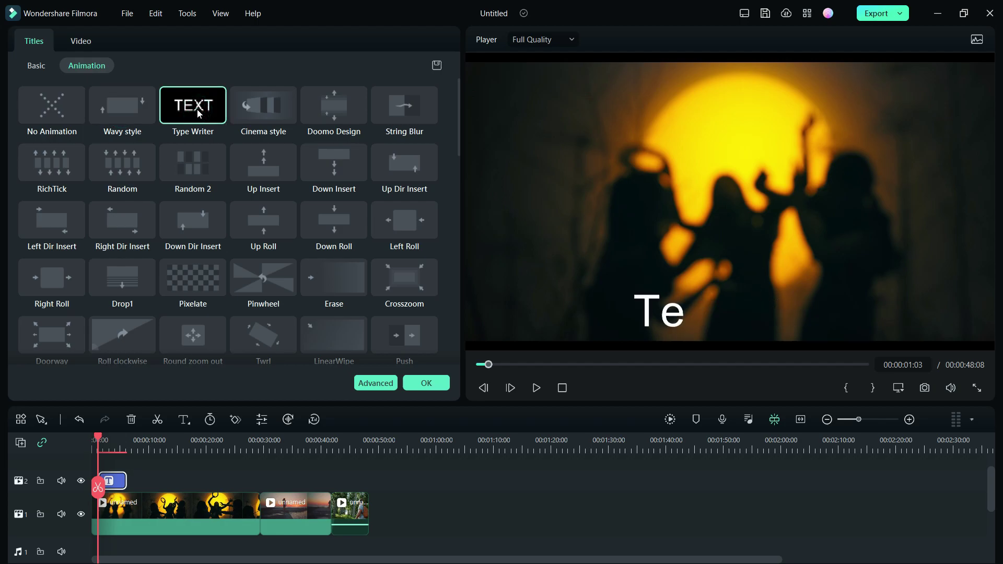
click(257, 112)
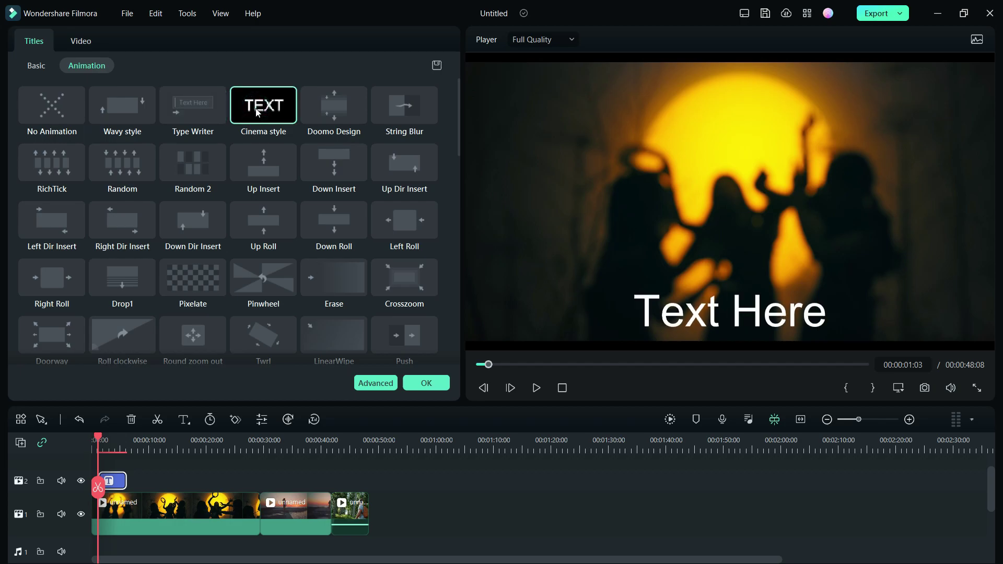
click(323, 115)
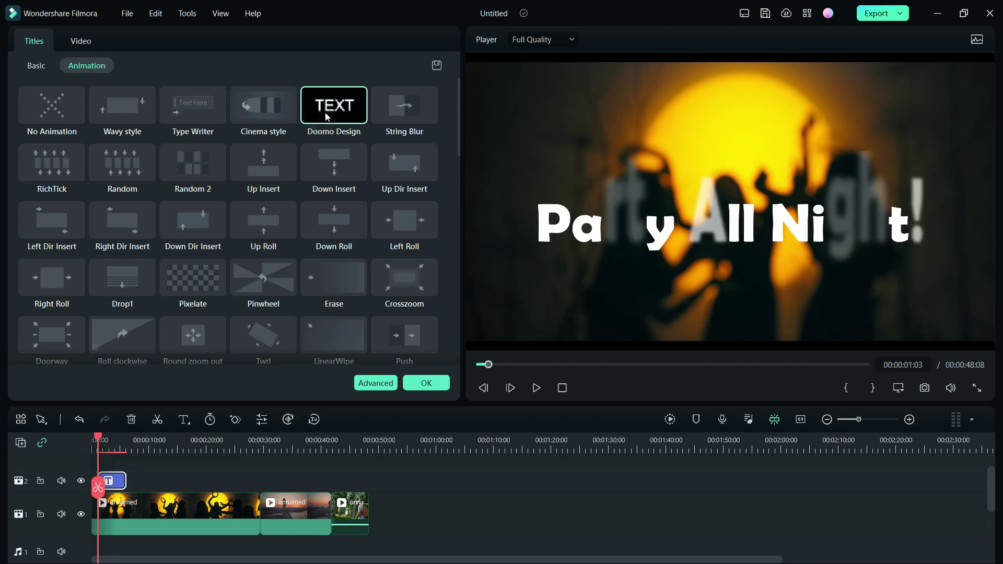
click(390, 103)
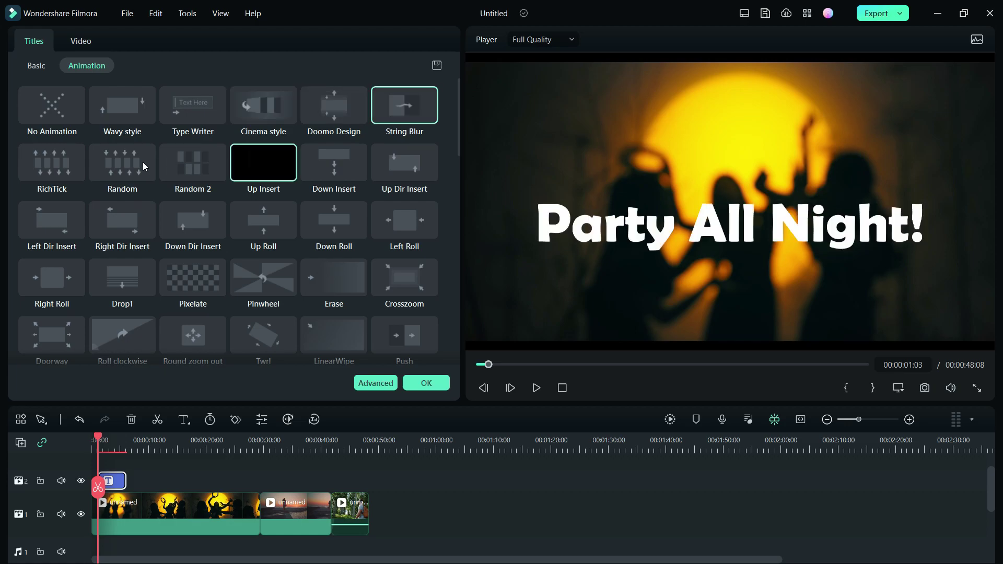
click(50, 175)
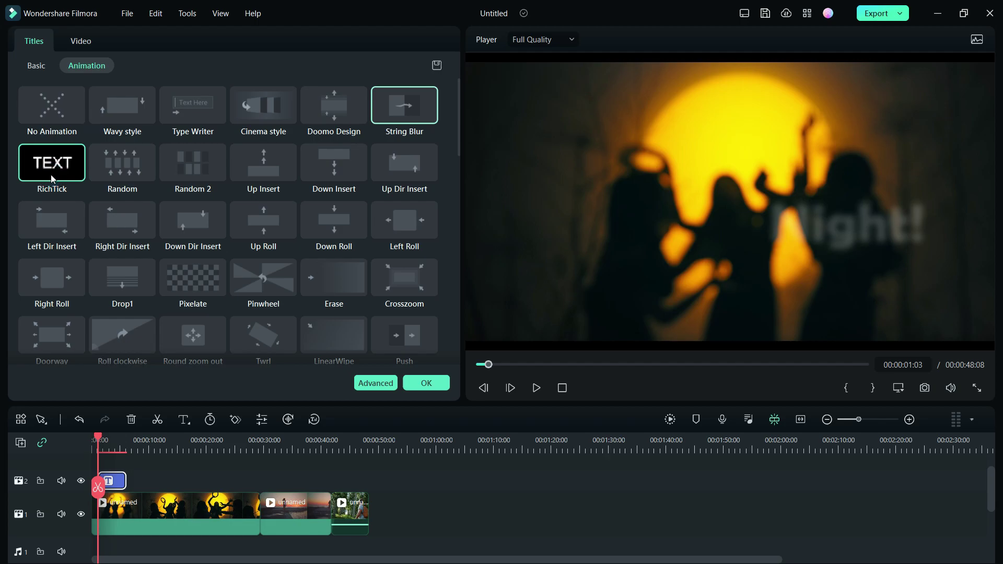
click(112, 166)
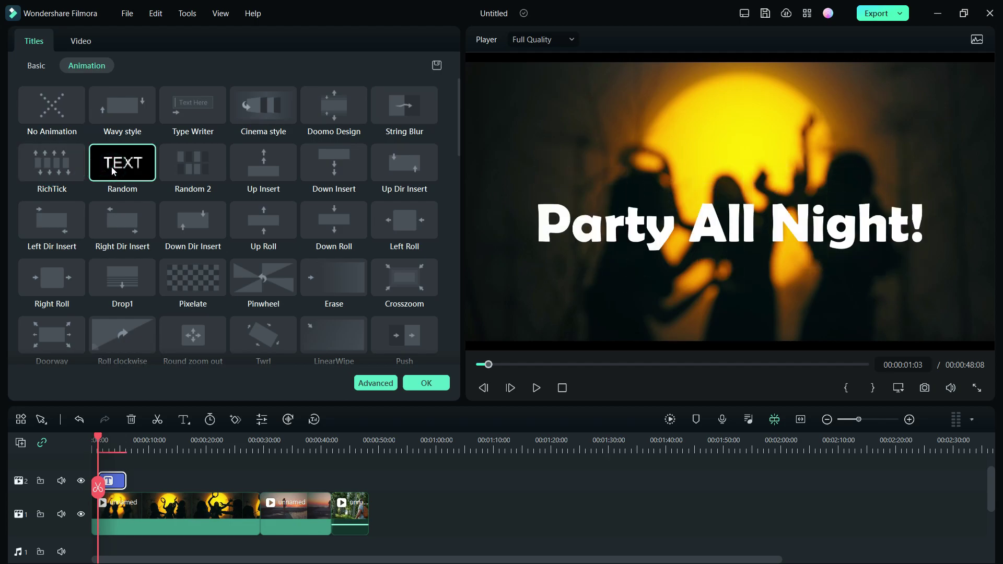
In Advanced Text Edit, shorten the title's intro animation and replay it from the start.
click(378, 384)
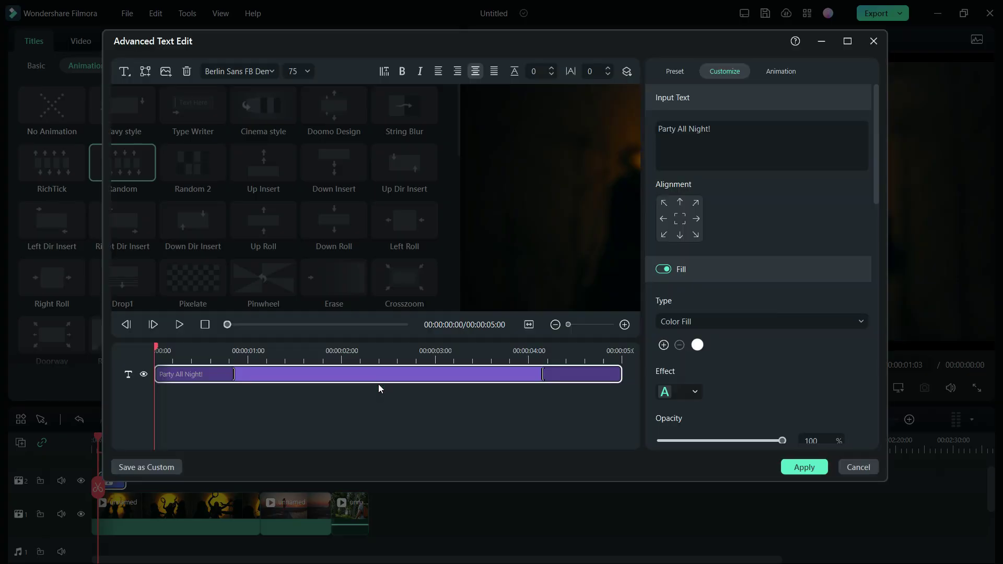
click(179, 325)
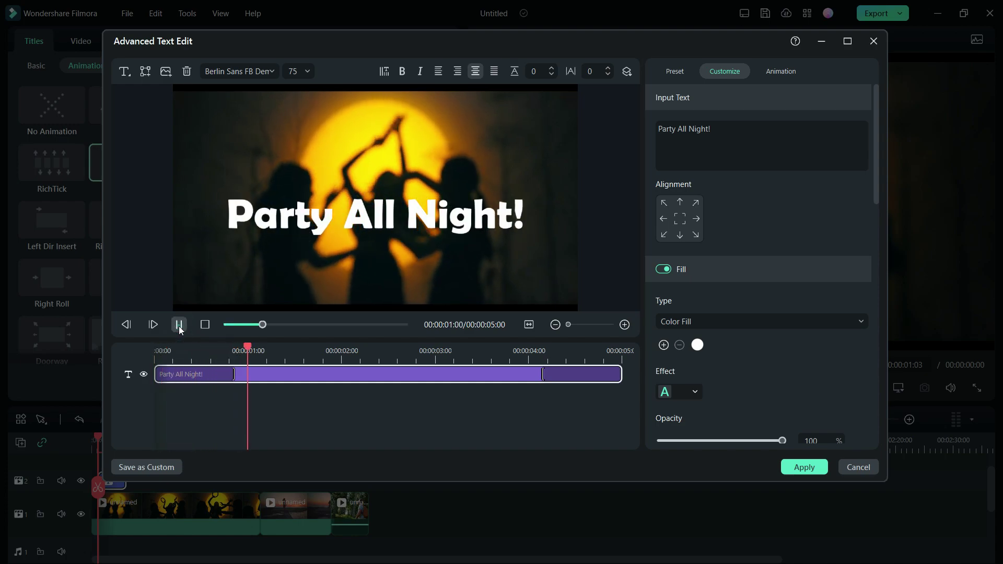
drag(233, 375, 199, 373)
drag(255, 347, 104, 350)
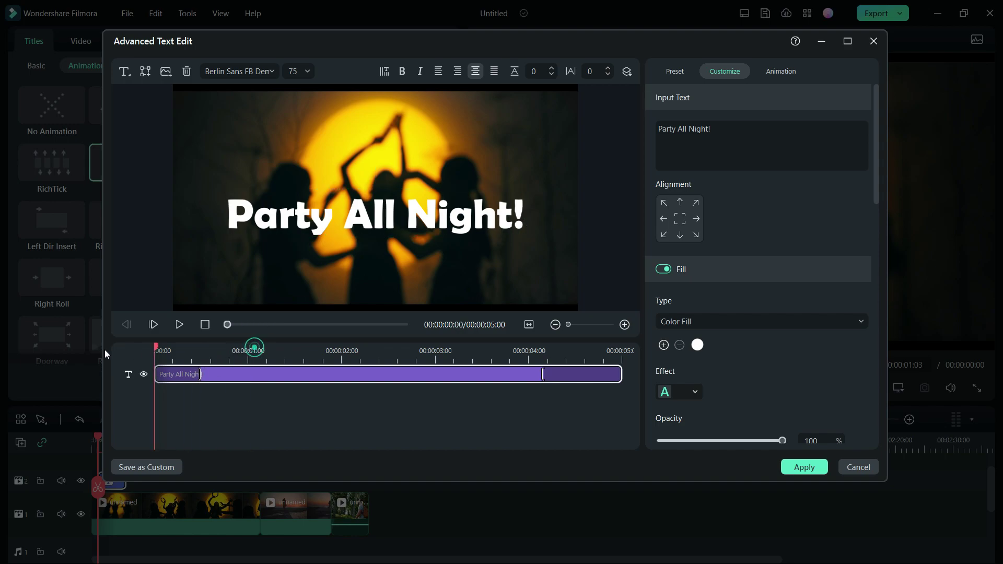
click(178, 325)
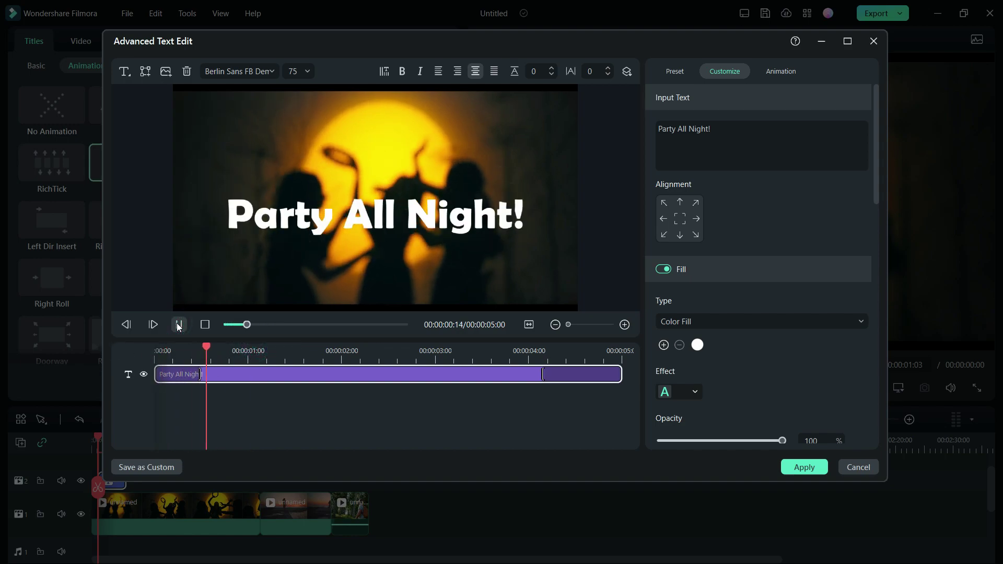
click(178, 325)
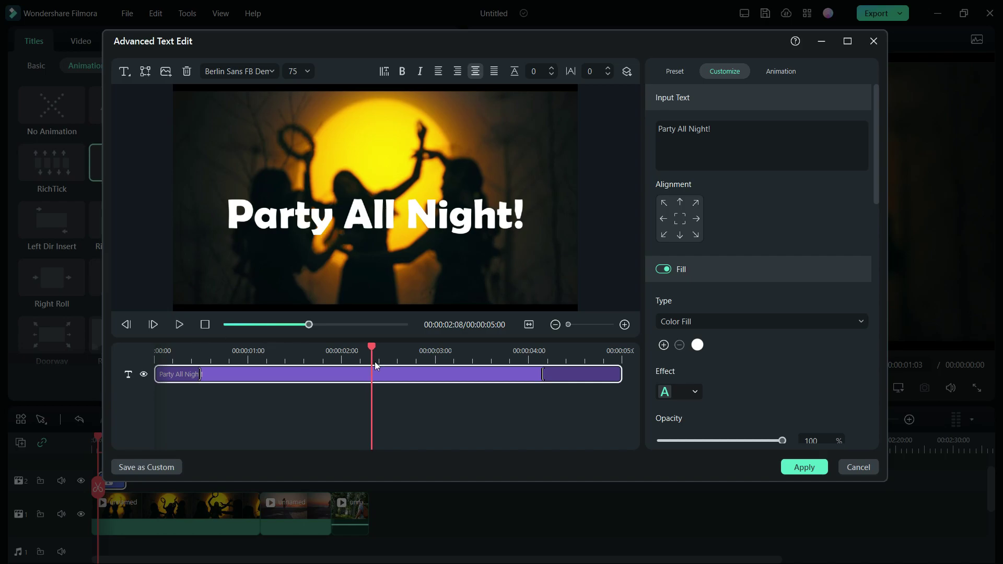
Trim the text clip to about 3 seconds and replay the title animation.
drag(620, 382, 262, 375)
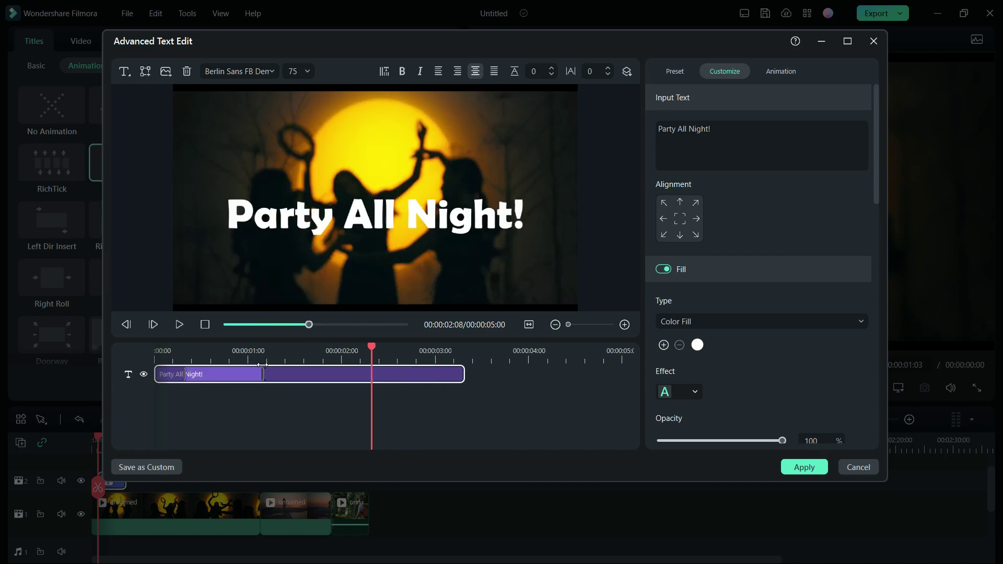
click(162, 350)
click(179, 324)
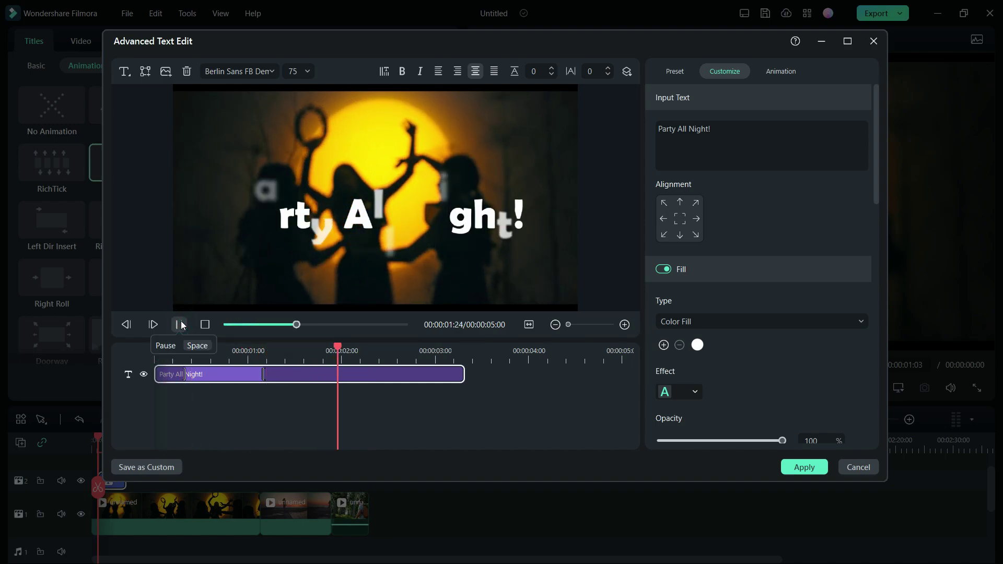
click(180, 325)
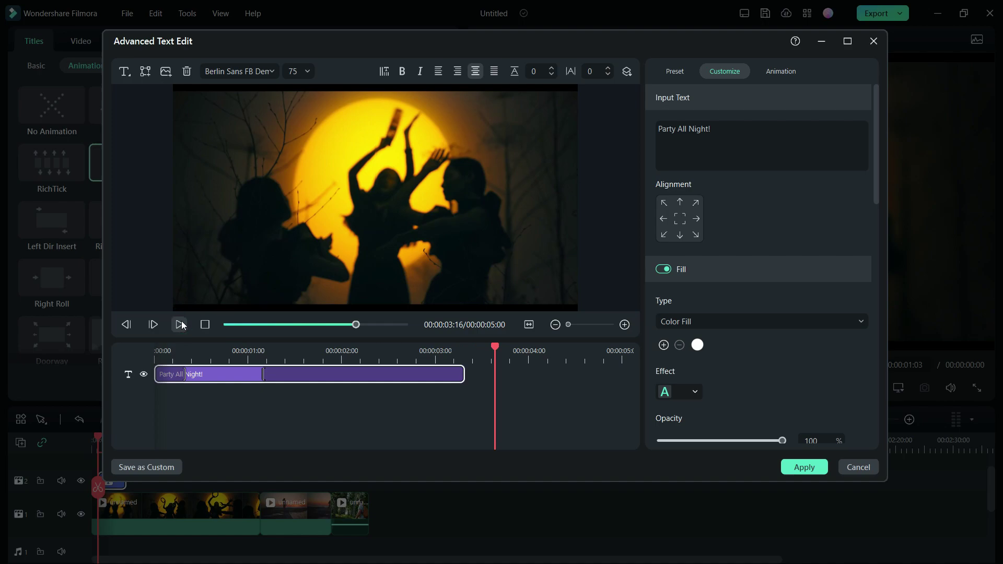
click(674, 73)
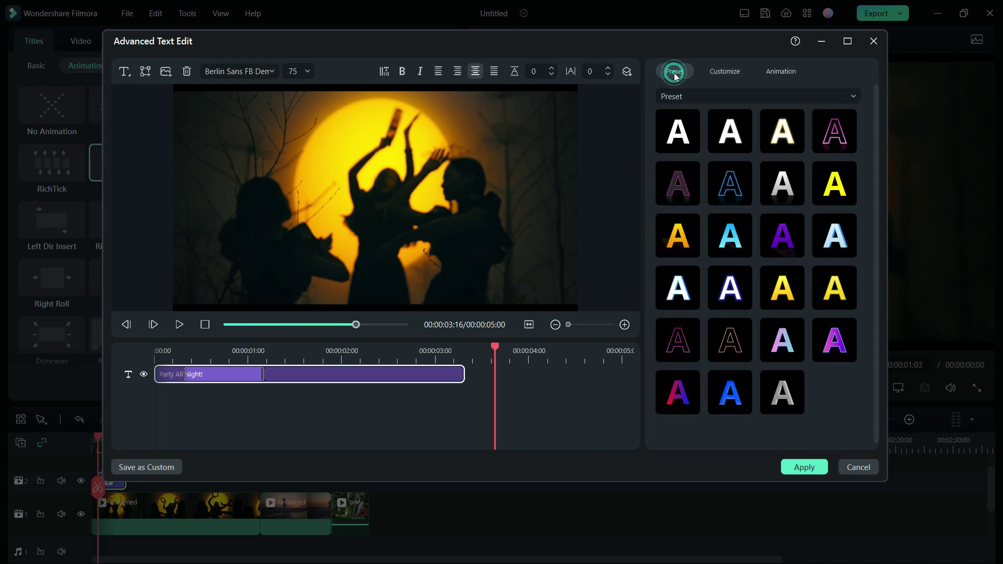
Try blue-outline, purple, pink-outline and white preset styles, finishing on orange-yellow lettering.
click(730, 184)
click(791, 236)
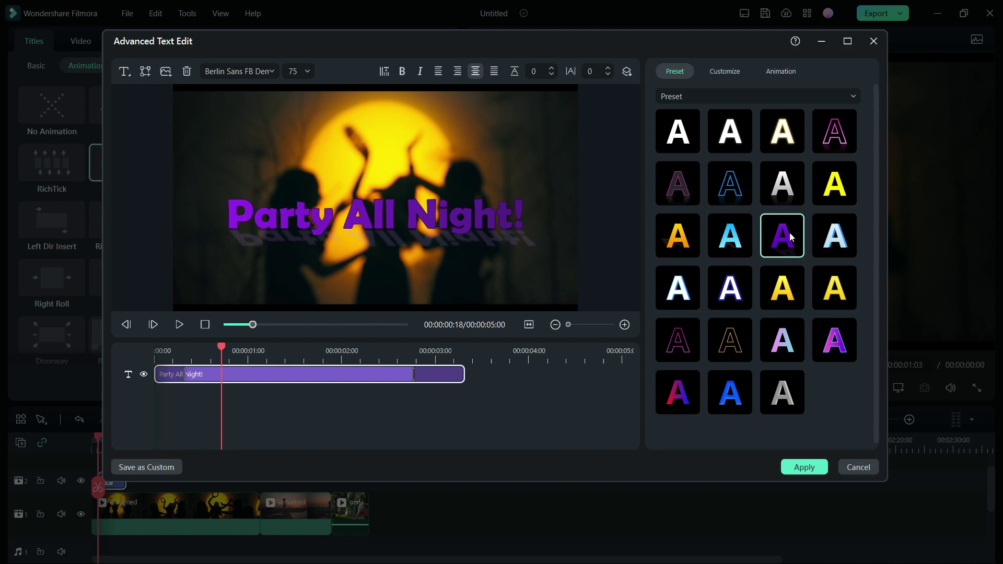
click(675, 190)
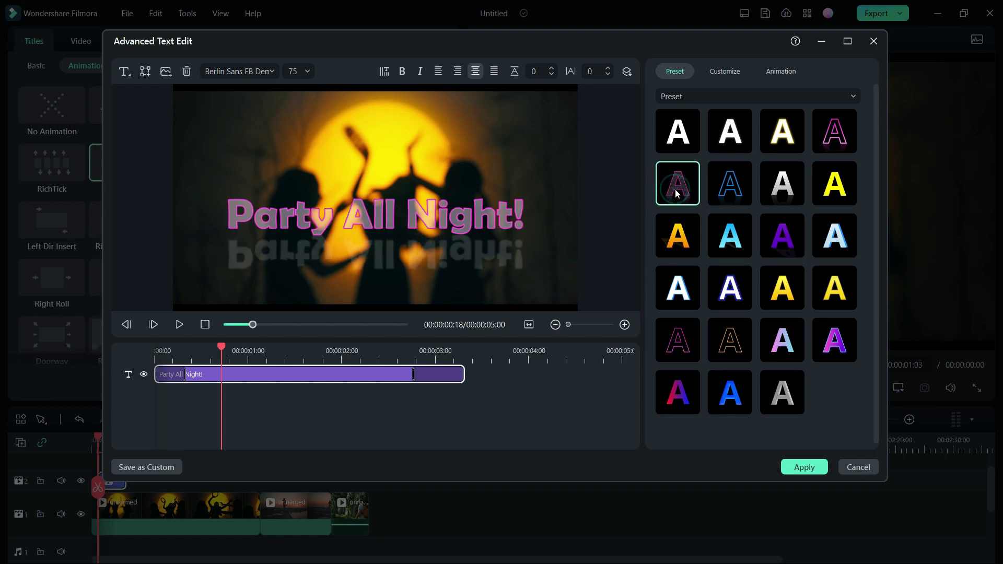
click(730, 132)
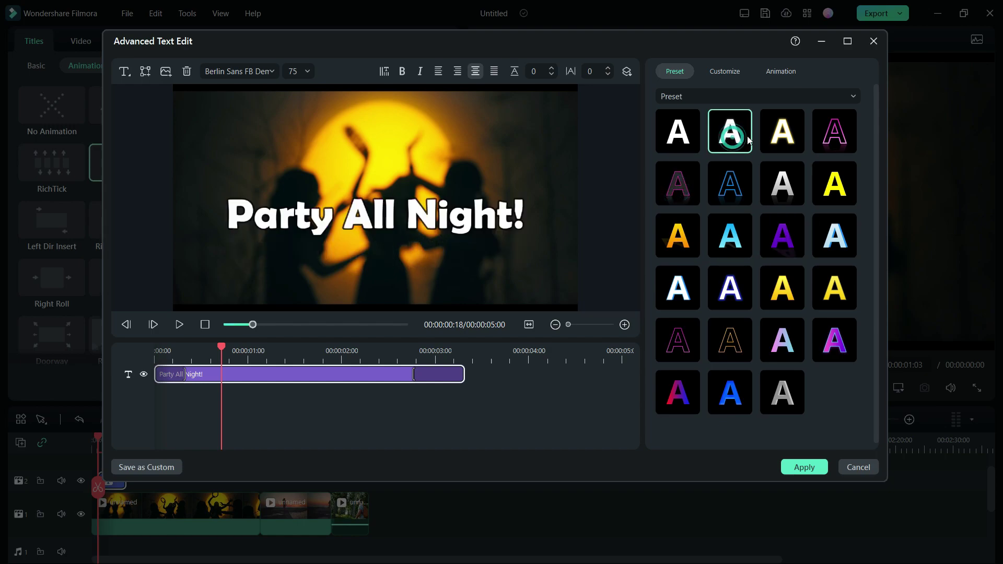
click(841, 134)
click(694, 235)
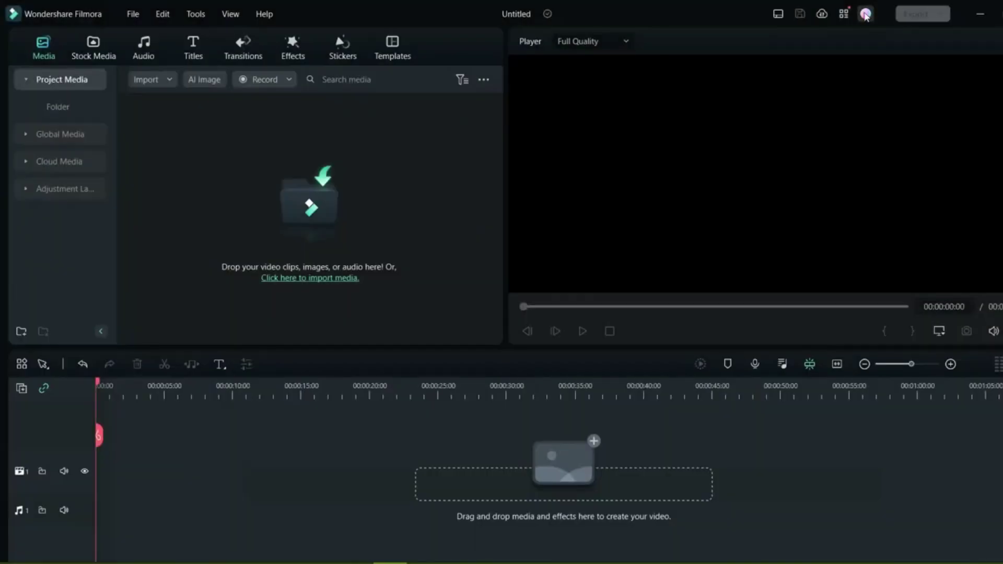
click(866, 15)
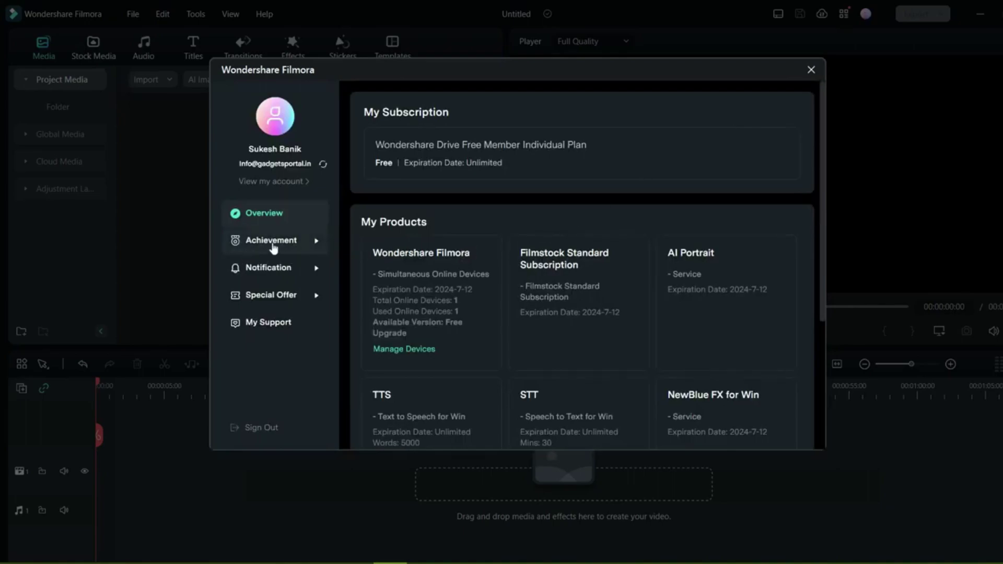
Open the Achievement Program and read how to earn the Passionate Creator badge.
click(268, 241)
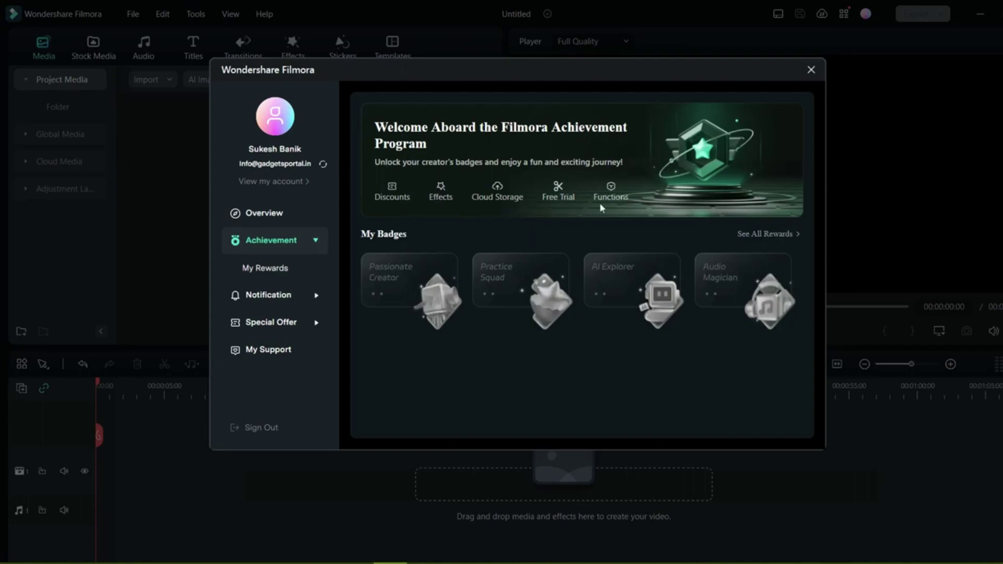
mouse_move(413, 294)
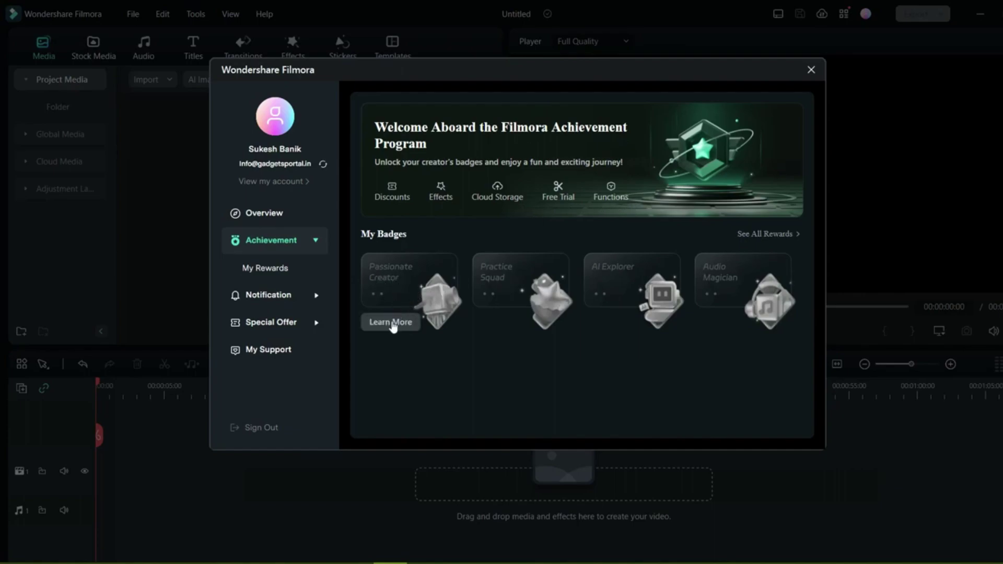
click(393, 323)
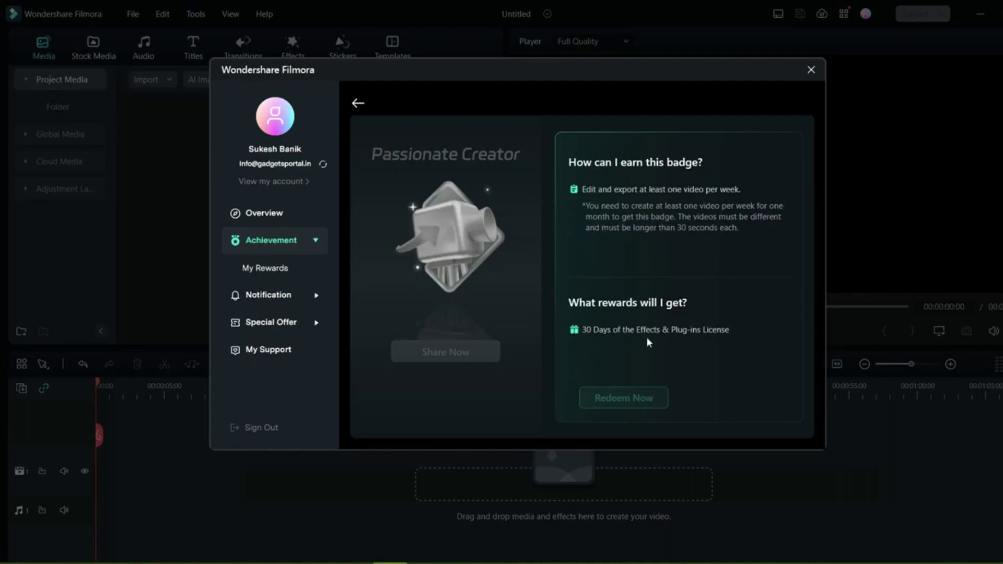
scroll(739, 339, down, 1)
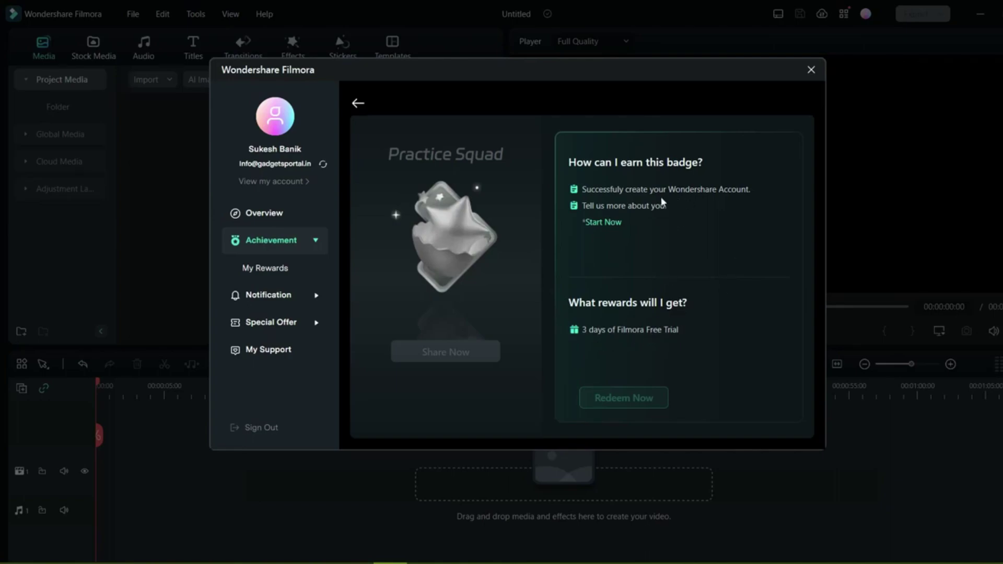
scroll(666, 247, down, 1)
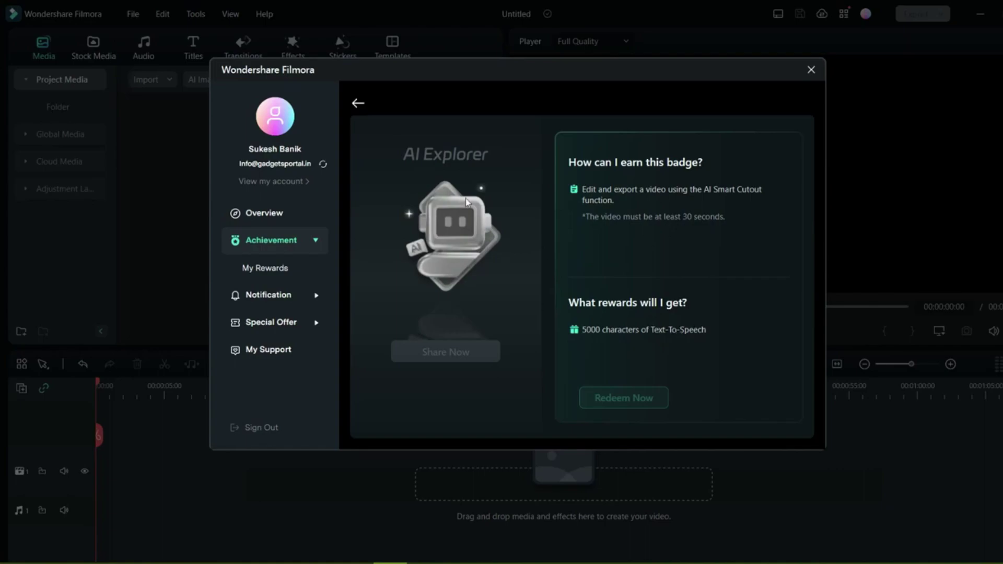
click(365, 110)
Review the Audio Magician badge details and return to the badge overview.
mouse_move(745, 306)
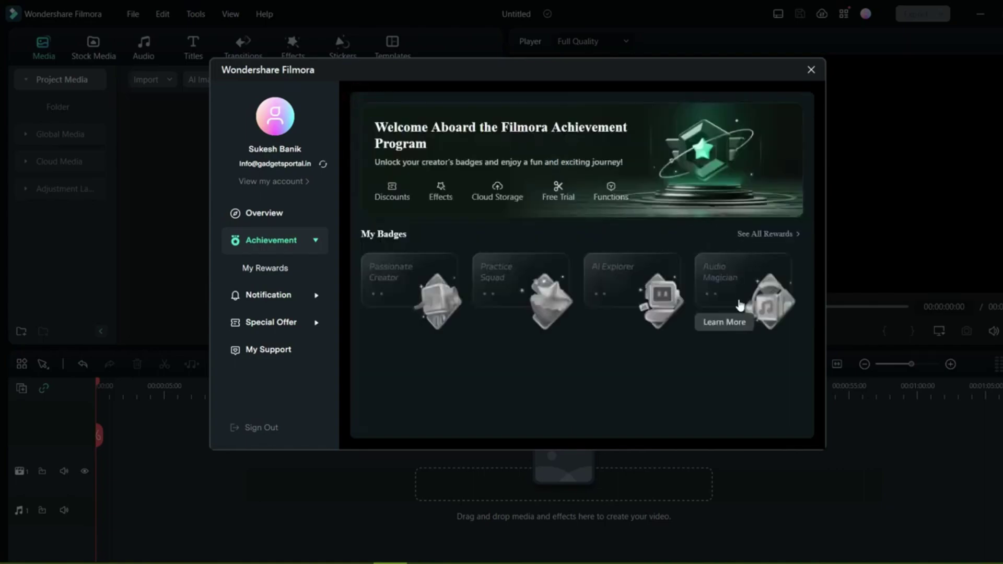
click(736, 323)
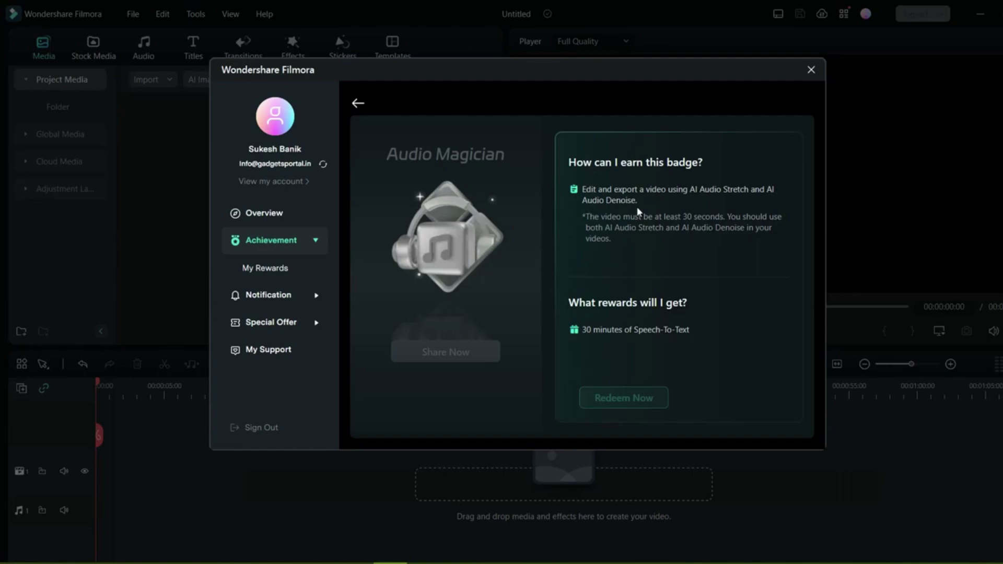
click(358, 103)
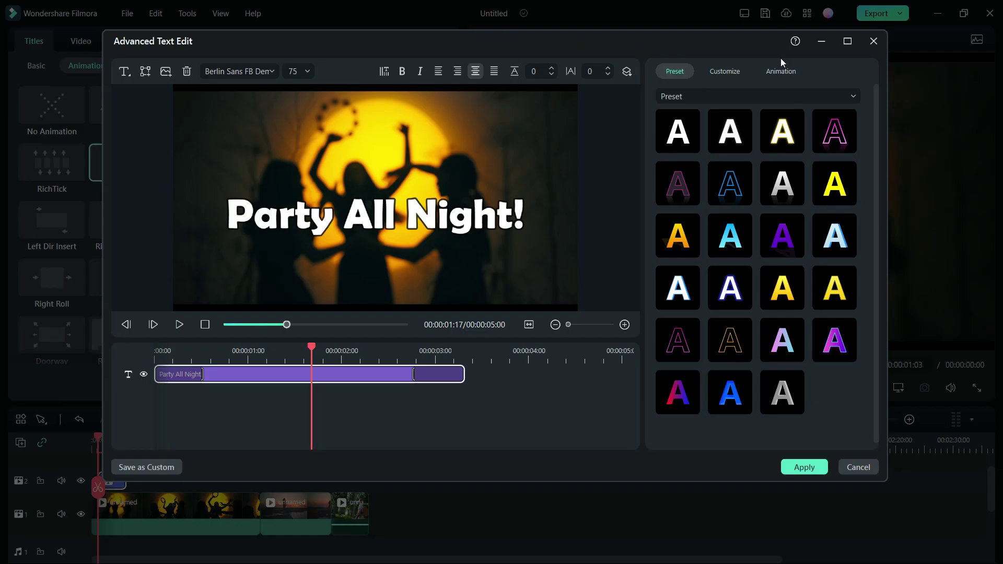
Preview Random 2, Down Insert, Right Dir Insert, Down Roll, Pixelate and Drop1 animations on the title.
click(778, 69)
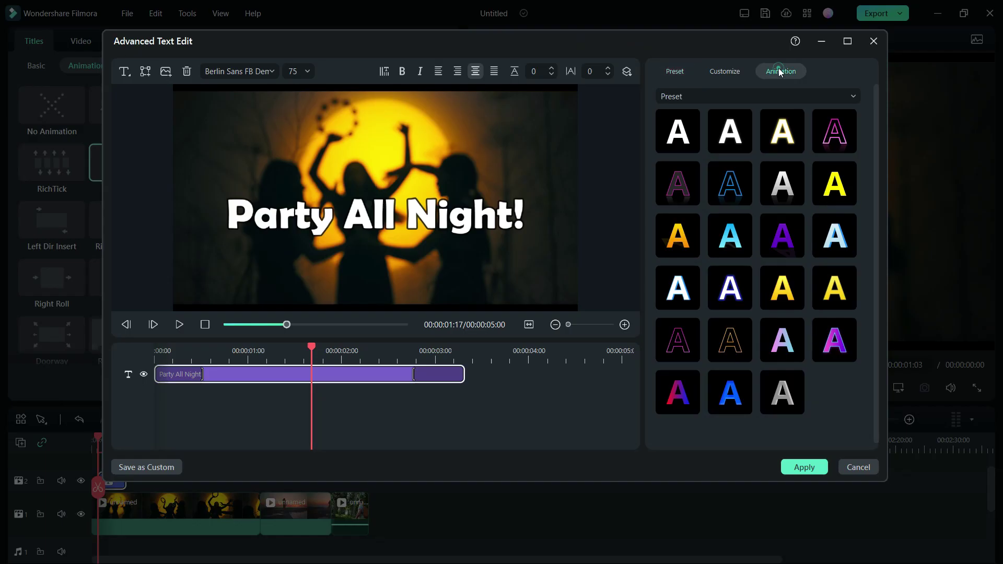
click(838, 231)
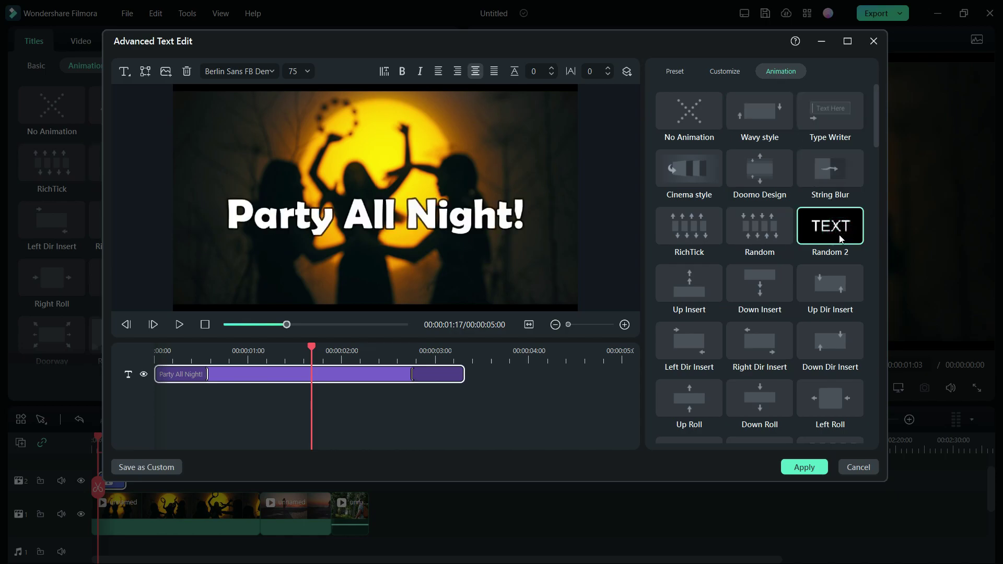
click(772, 288)
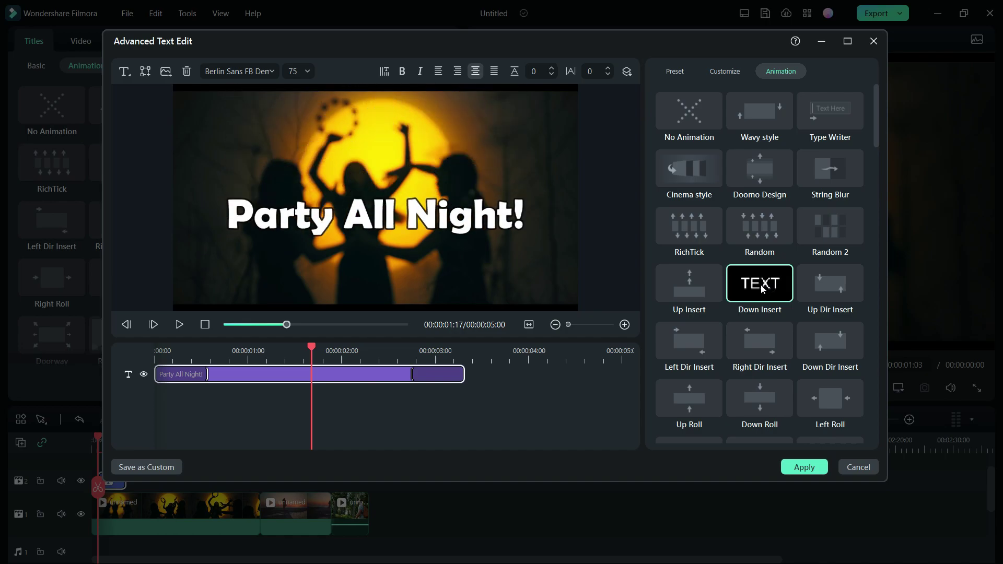
click(766, 340)
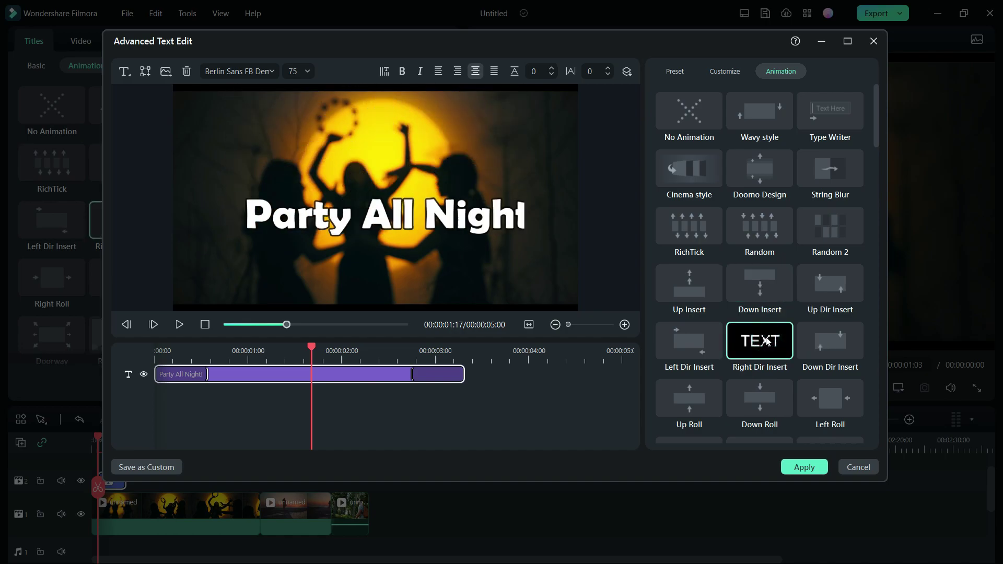
click(753, 396)
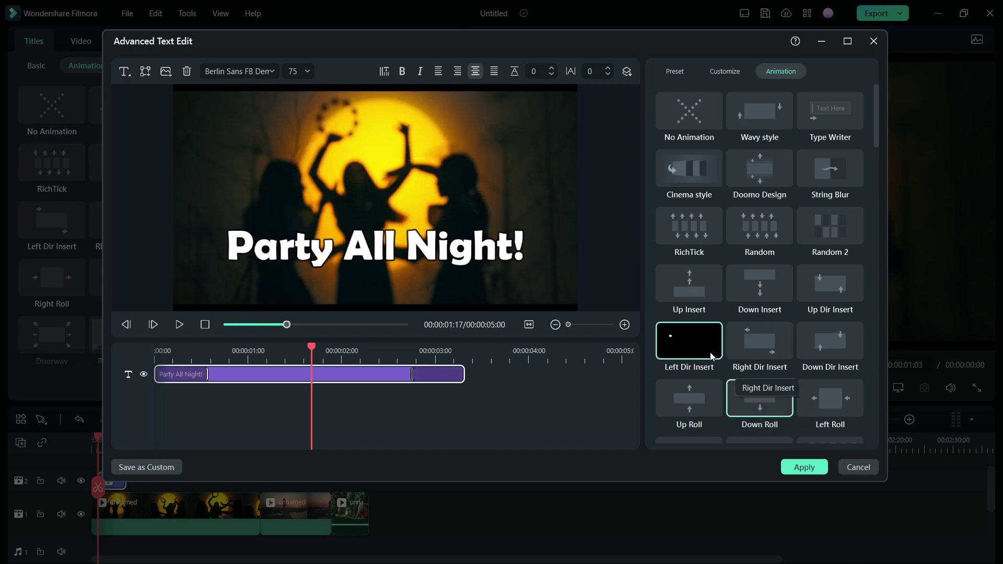
scroll(695, 309, down, 1)
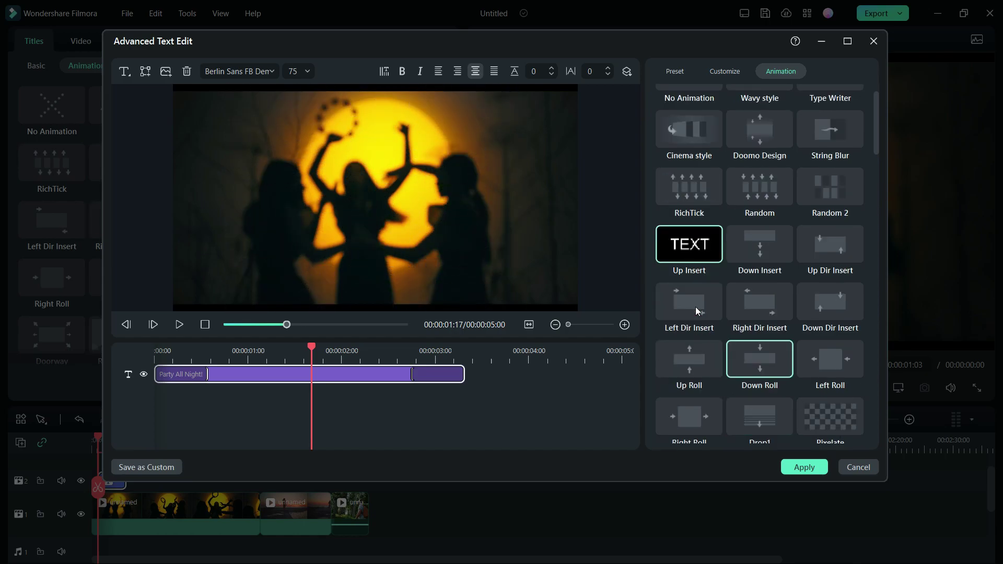
click(855, 201)
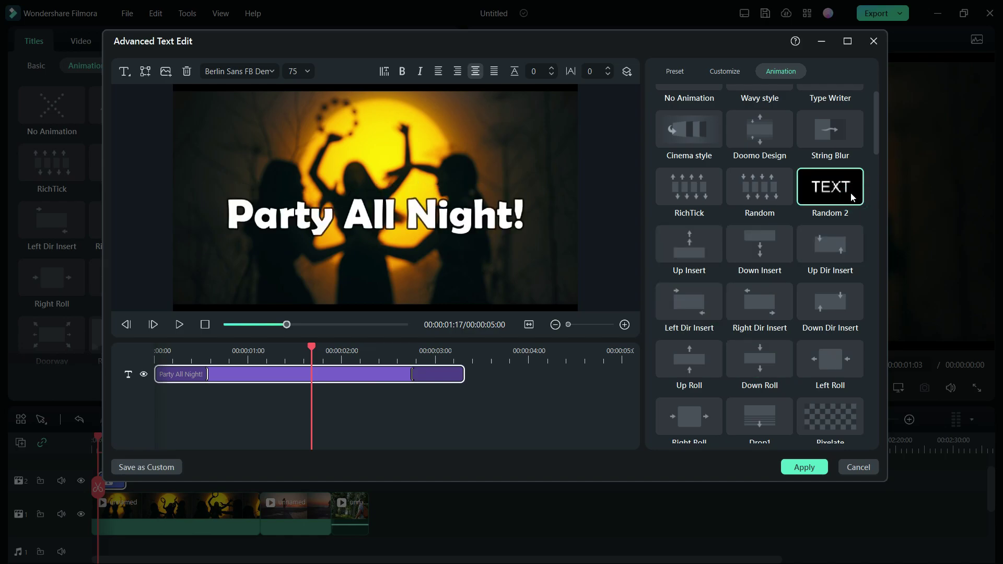
scroll(853, 197, down, 2)
click(836, 340)
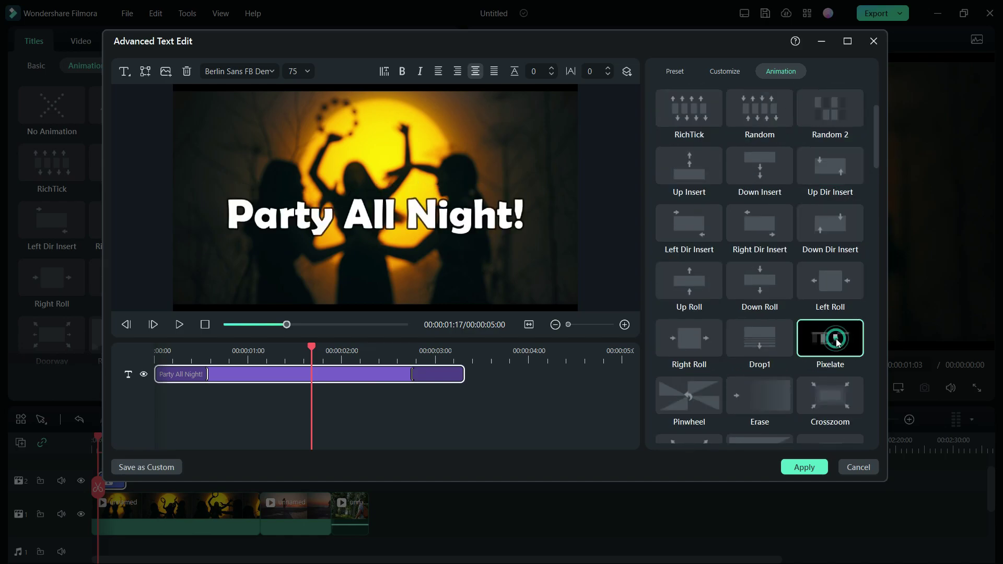
click(764, 345)
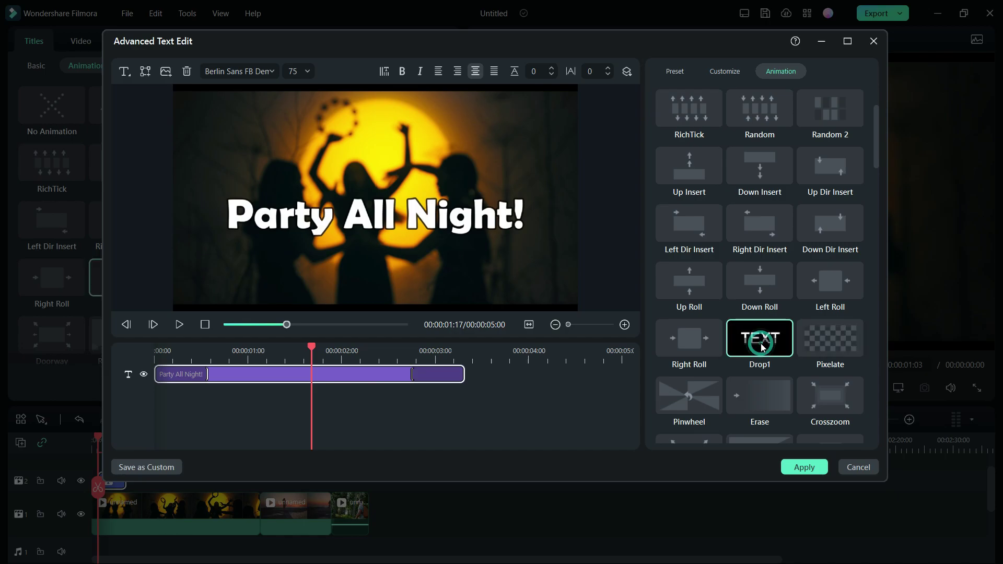
Preview Pinwheel, Roll clockwise and Doorway, ending on the Evaporate animation.
click(714, 389)
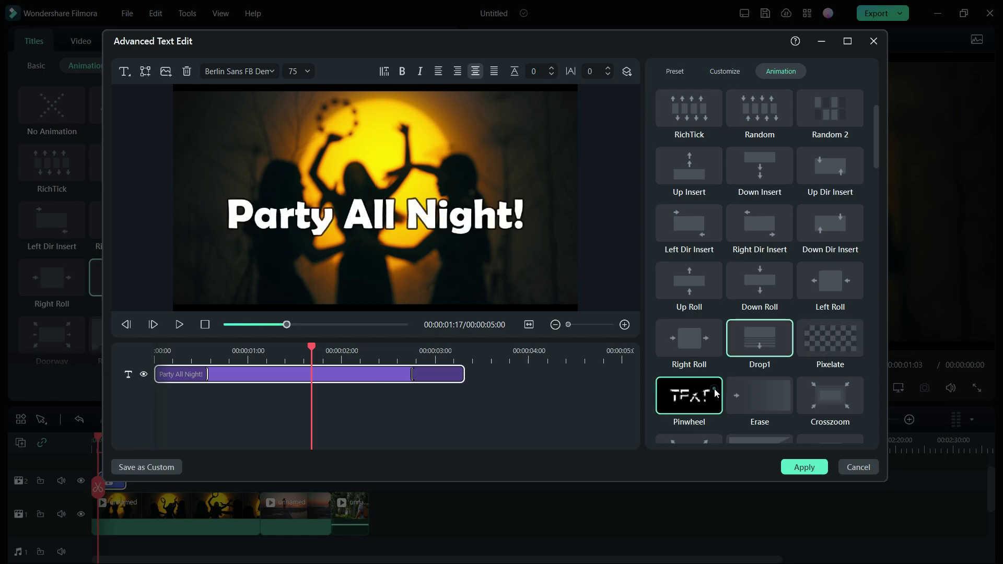
scroll(709, 390, down, 1)
scroll(710, 389, down, 1)
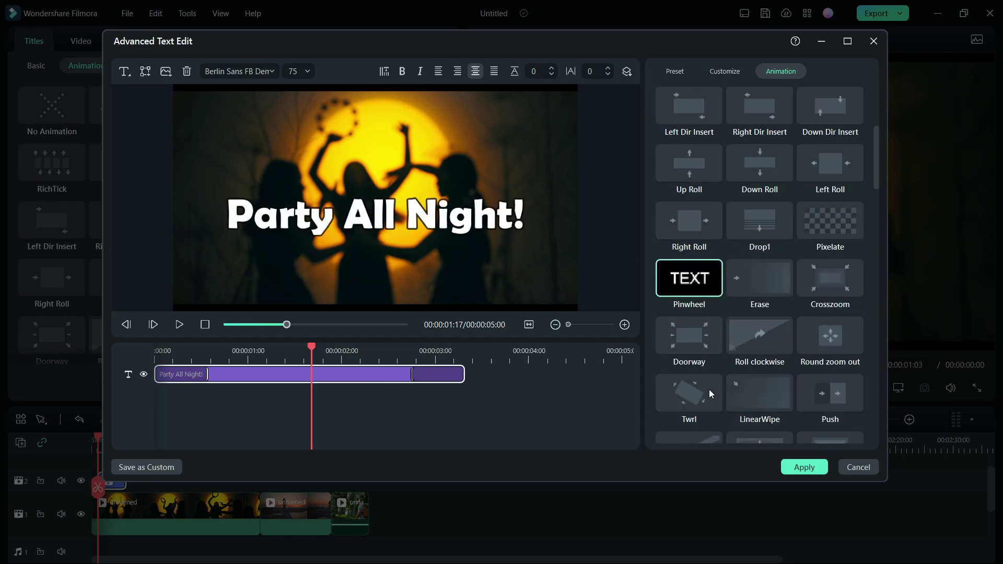
scroll(710, 389, down, 1)
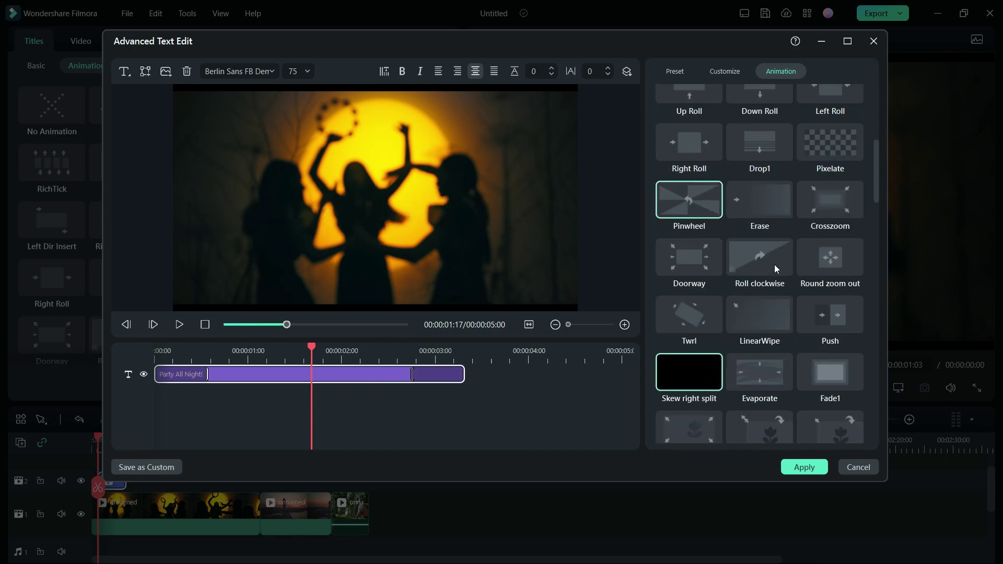
click(778, 263)
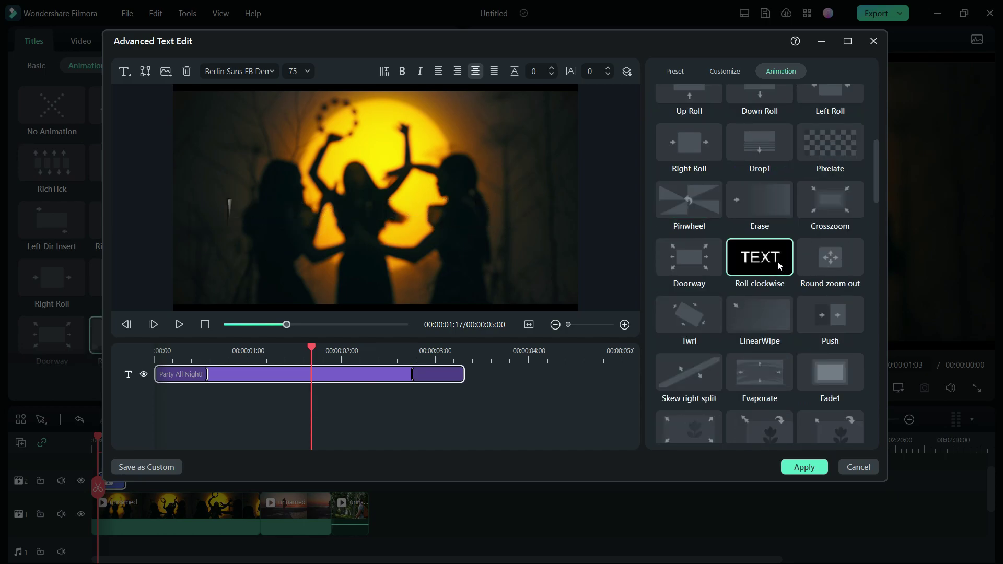
click(694, 263)
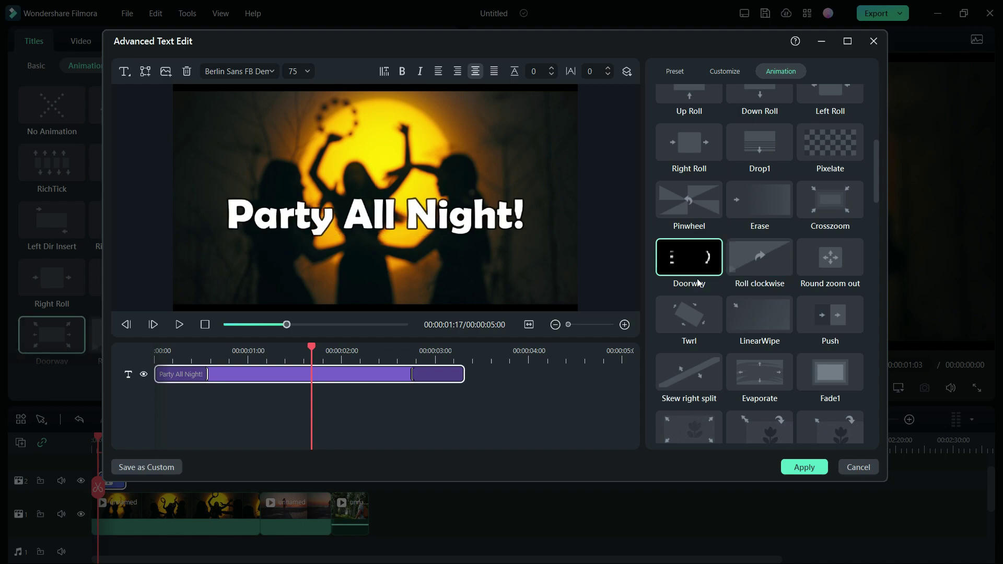
click(714, 385)
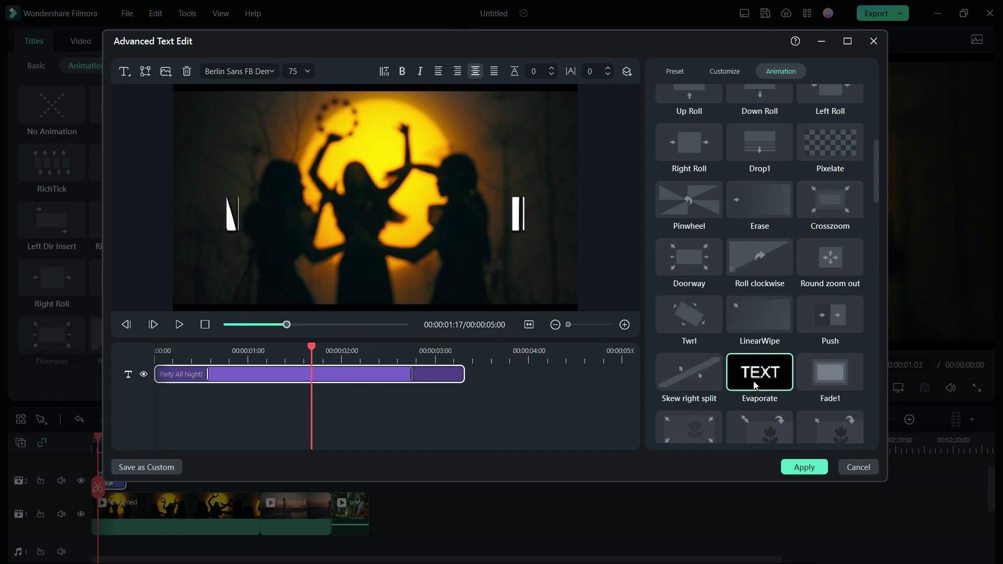
scroll(757, 382, down, 2)
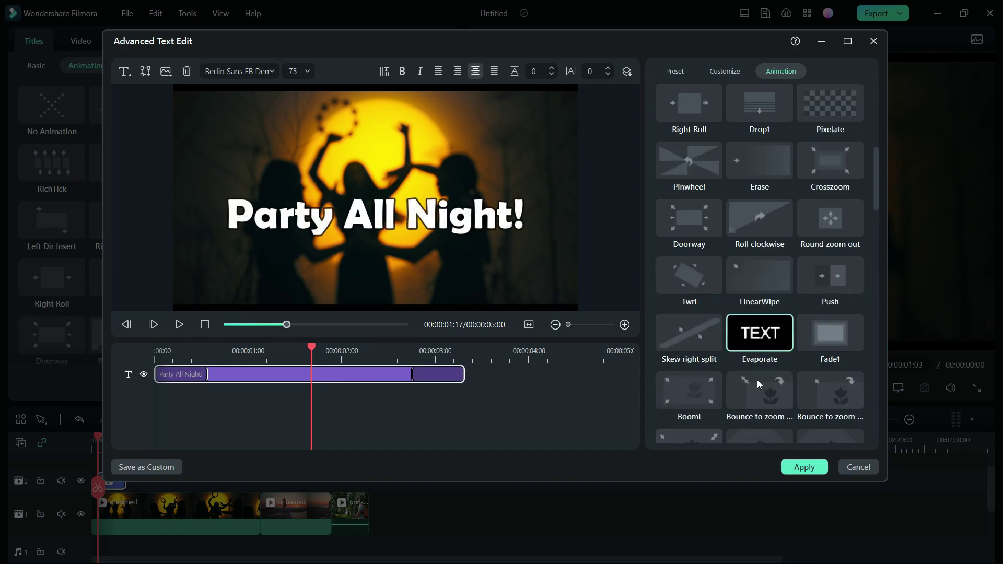
Preview two clockwise rotations, a bounce-to-zoom, a counter-clockwise rotation and Fade Slide 4.
scroll(757, 381, down, 1)
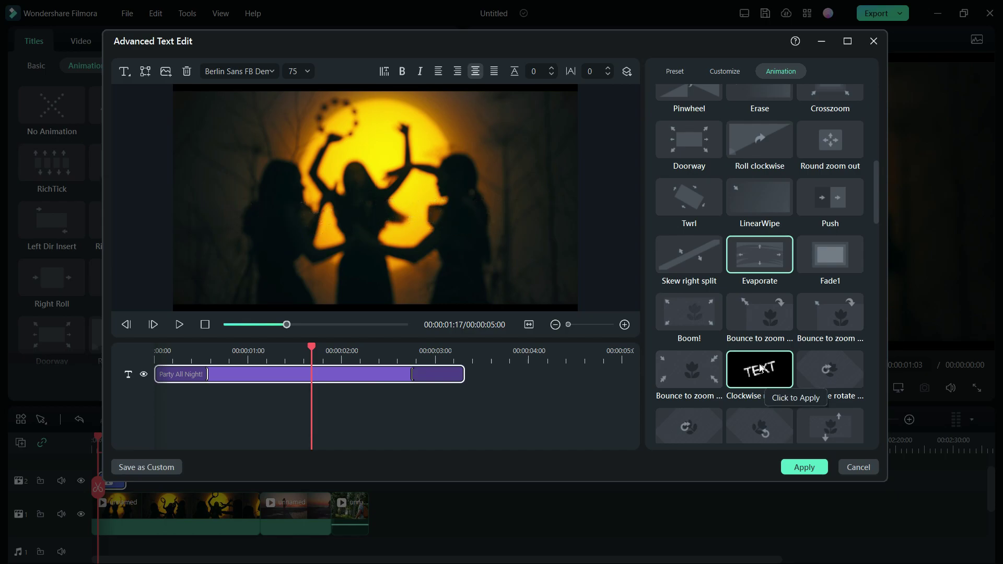
click(761, 368)
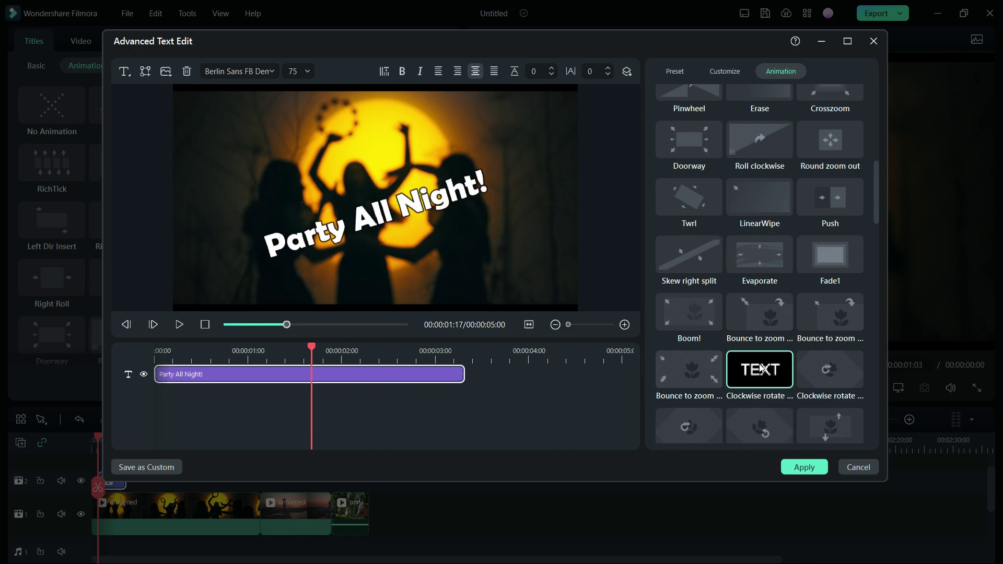
click(825, 375)
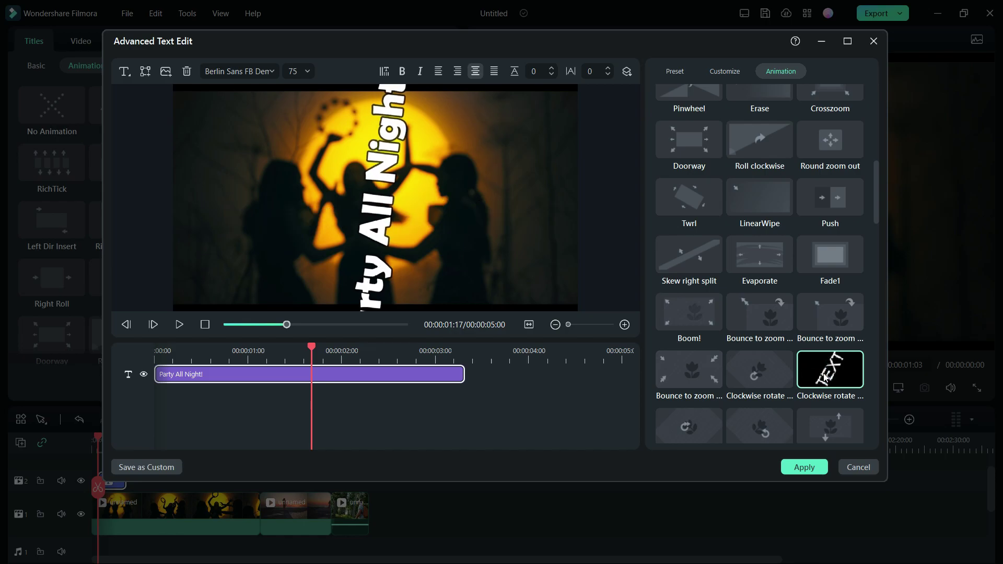
click(822, 321)
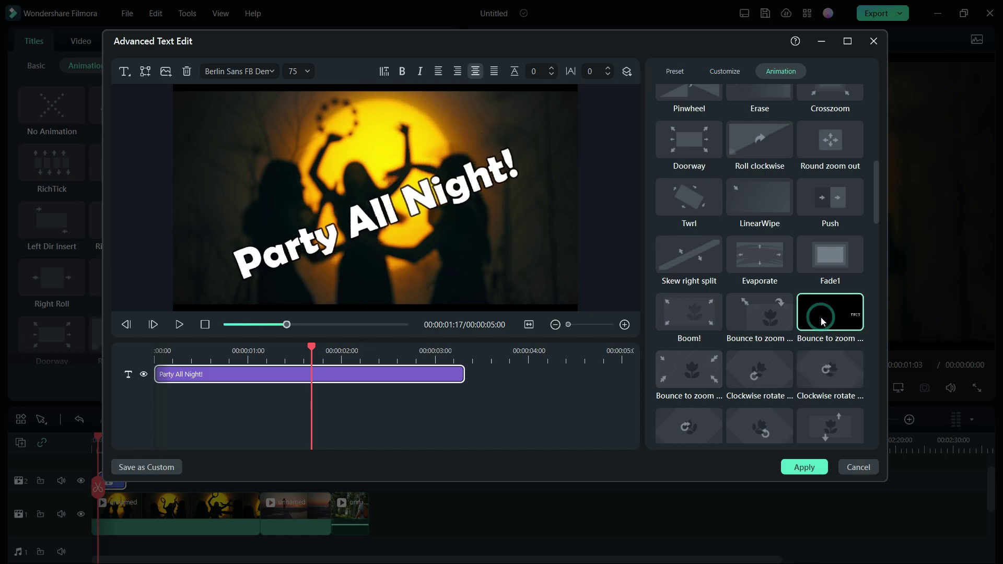
scroll(822, 320, down, 2)
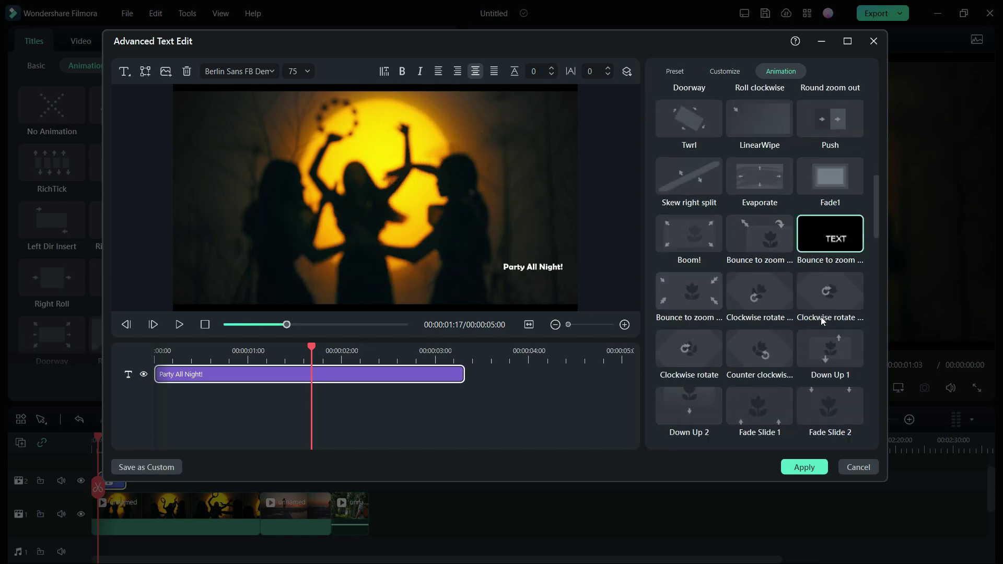
click(777, 356)
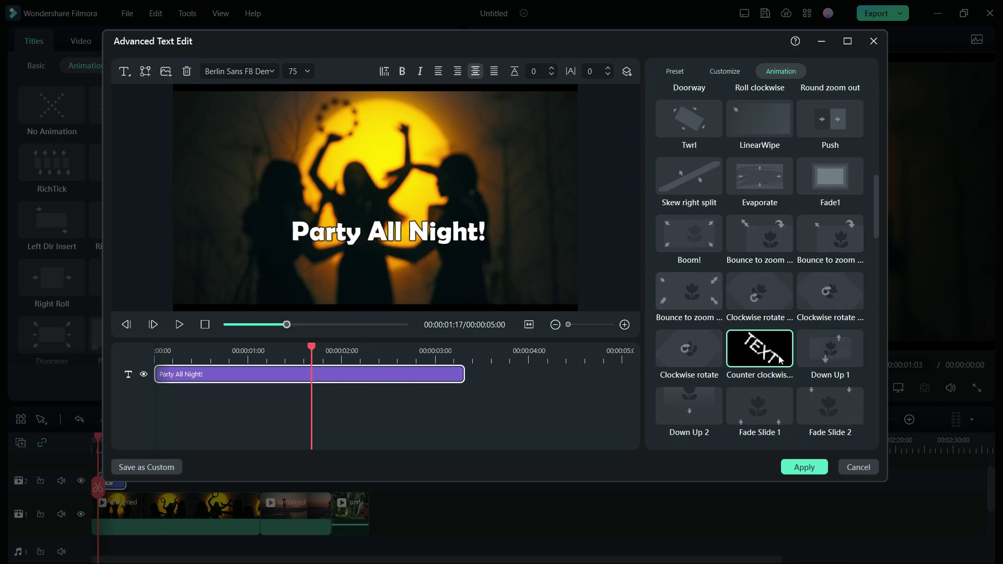
scroll(767, 378, down, 2)
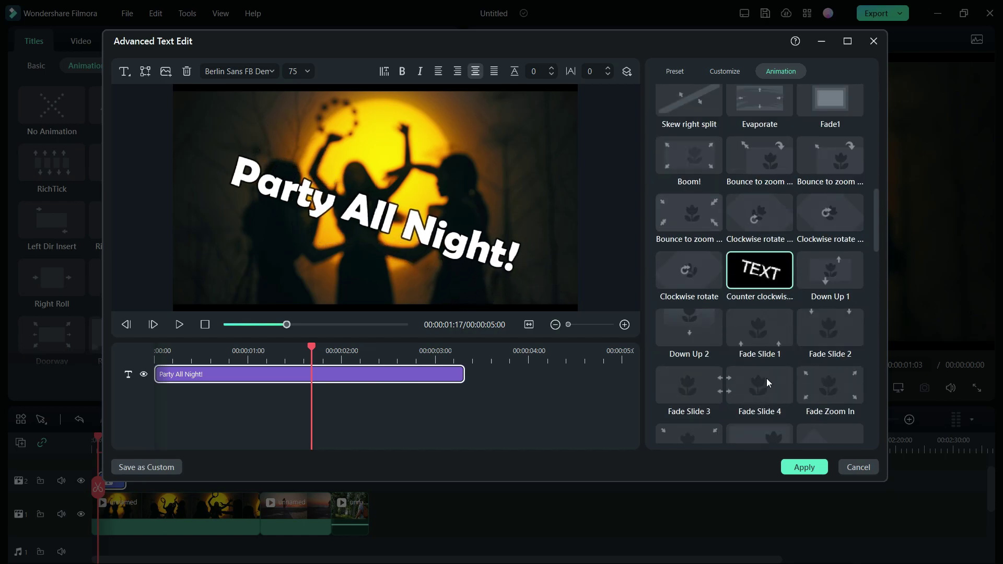
click(767, 378)
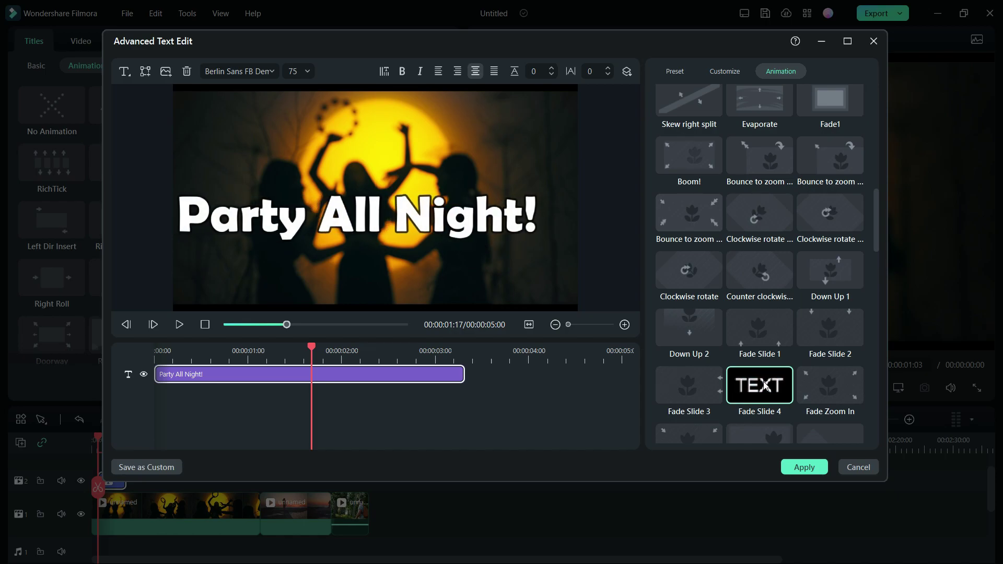
Preview Fade2 and Fly to zoom in, browse further presets, and apply the chosen animation.
scroll(763, 384, down, 2)
click(764, 369)
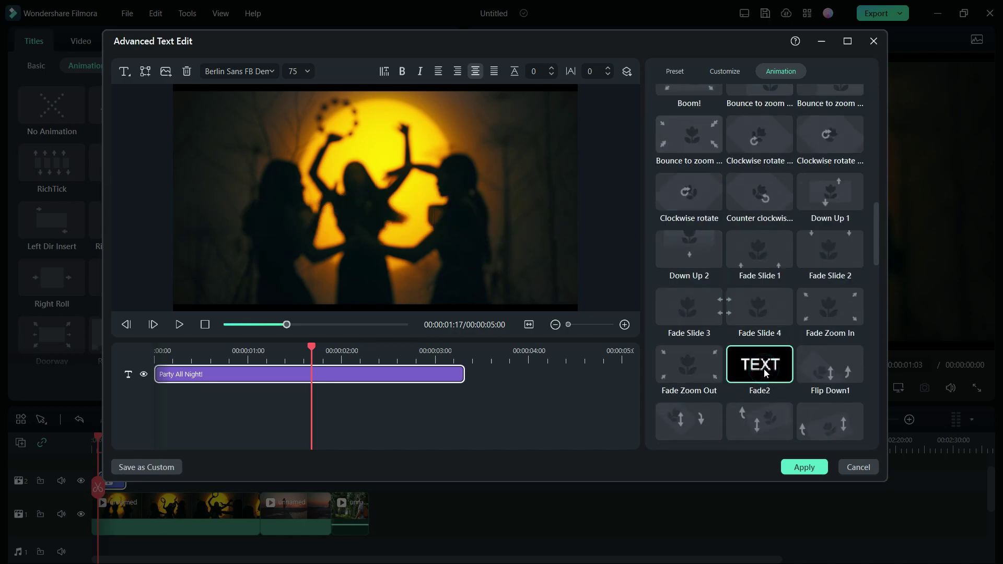
scroll(764, 369, down, 2)
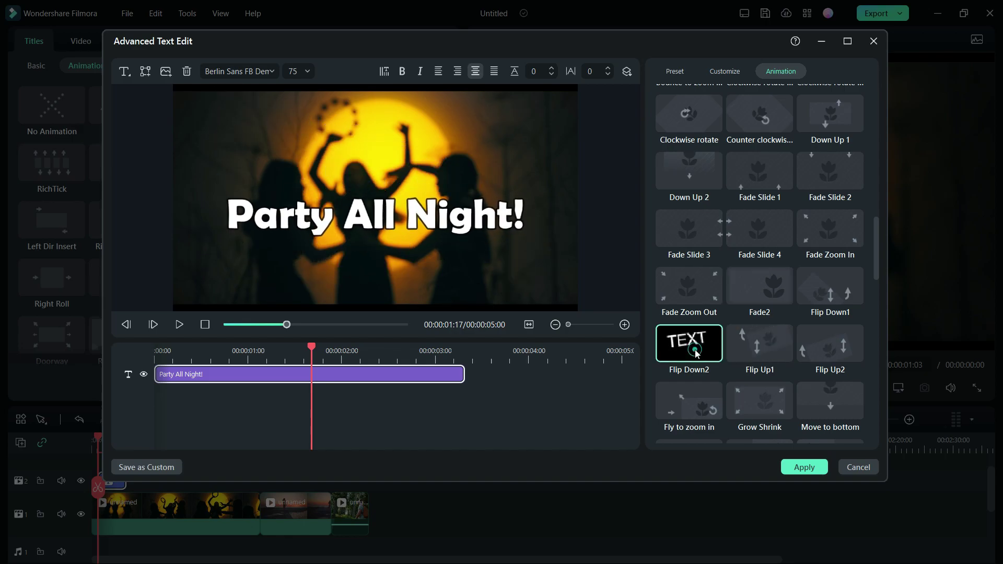
click(695, 414)
scroll(693, 410, down, 3)
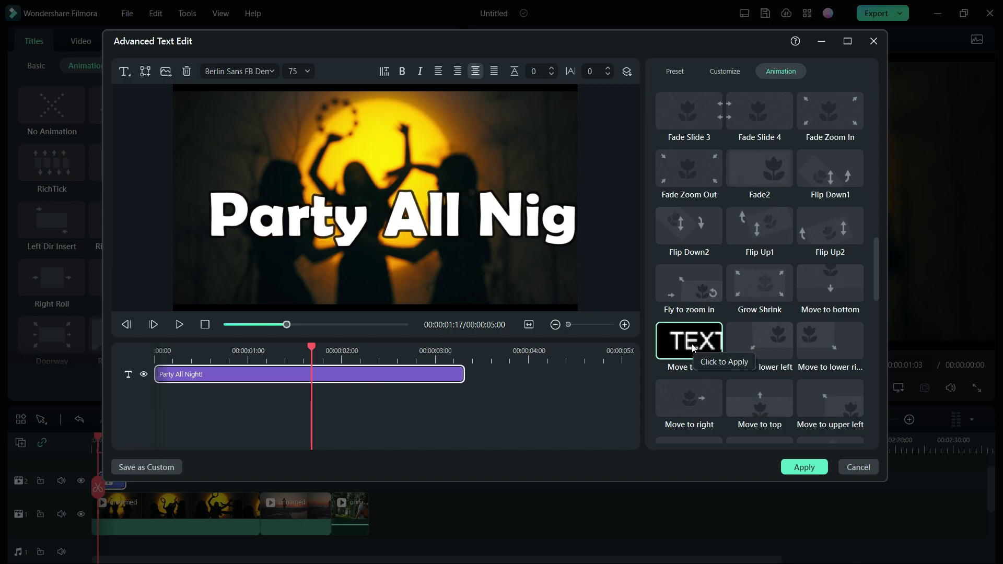
scroll(692, 347, down, 3)
scroll(692, 344, down, 3)
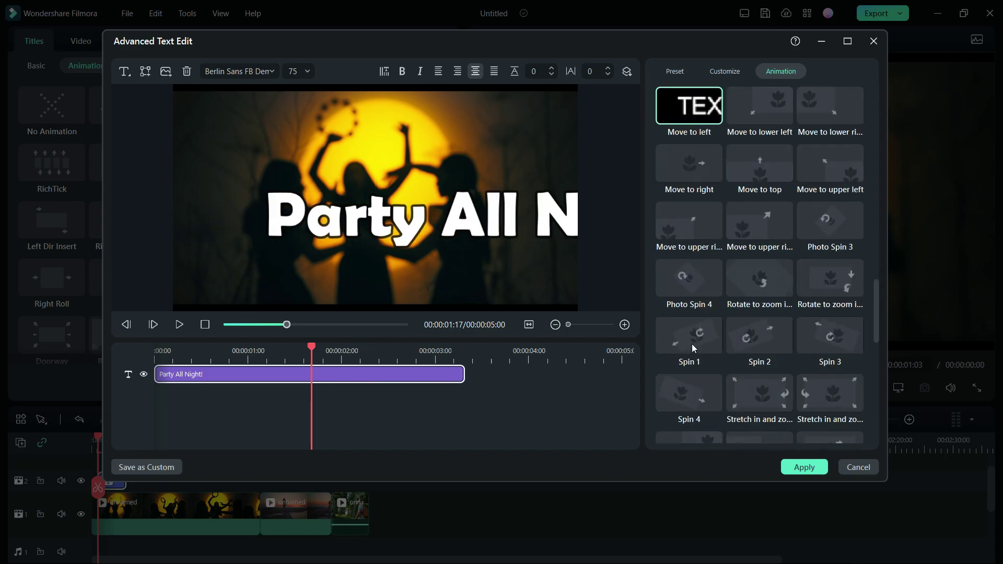
scroll(692, 344, down, 5)
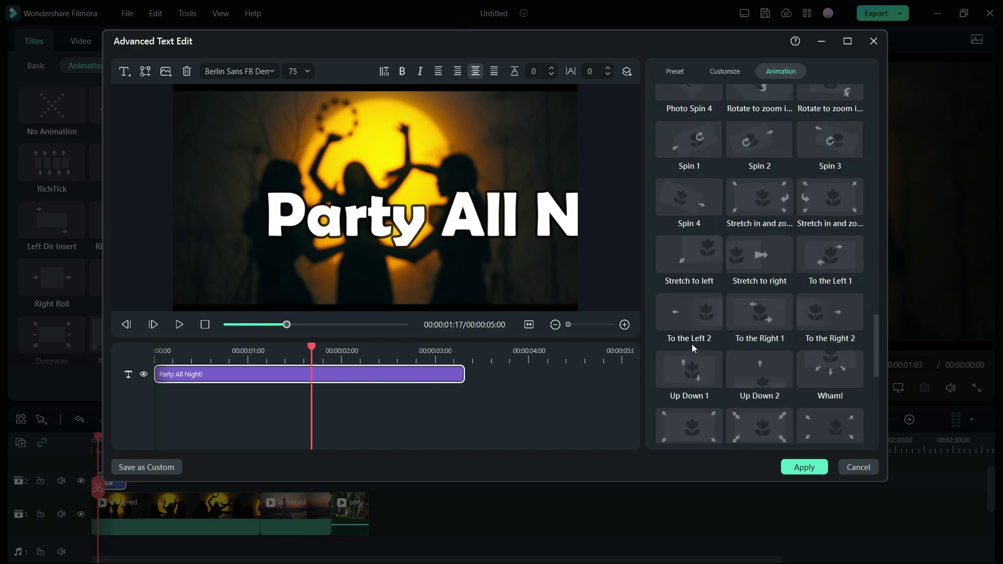
scroll(692, 344, down, 2)
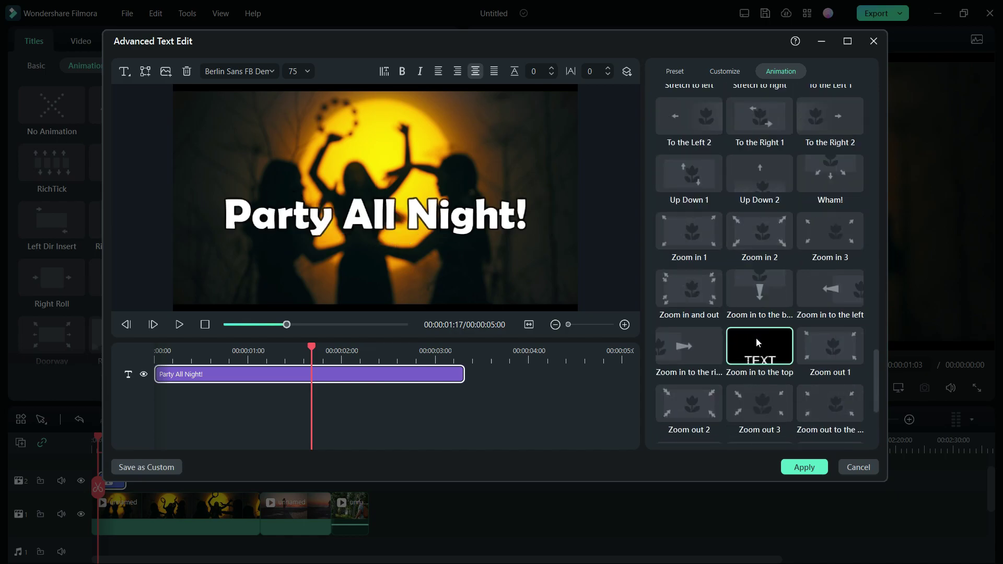
scroll(756, 338, down, 2)
scroll(757, 337, down, 1)
scroll(757, 343, down, 2)
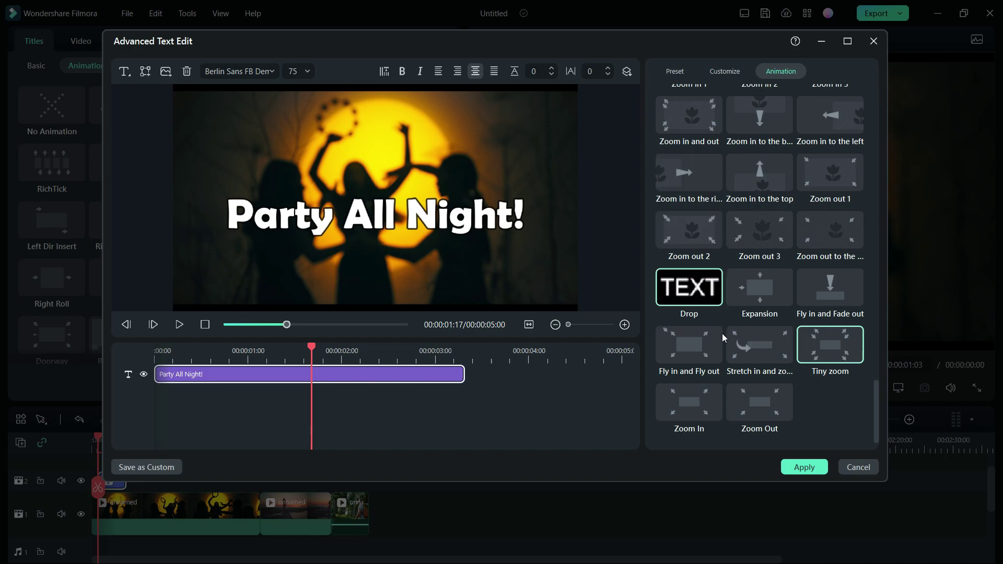
click(820, 469)
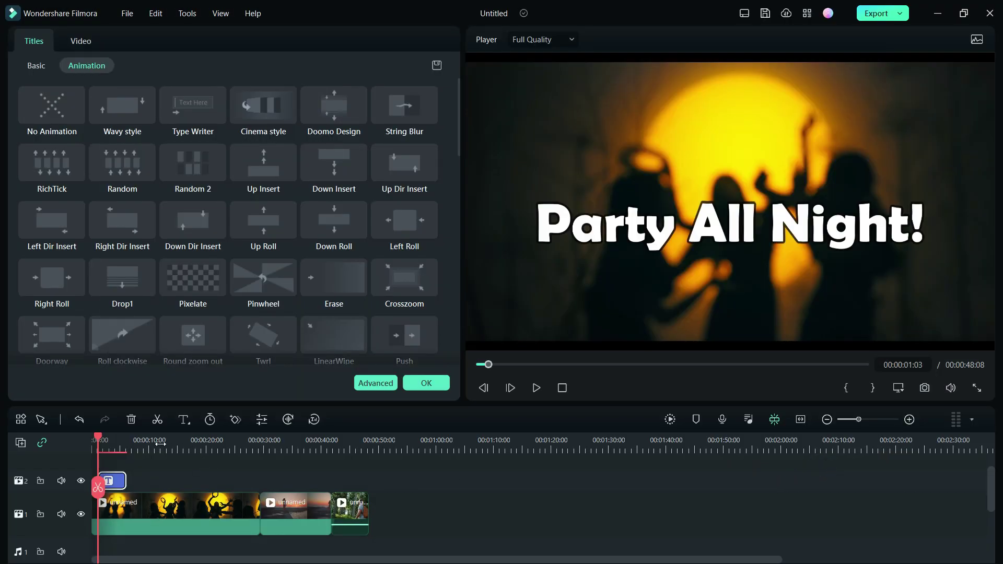
Scroll back up in the main editor after returning from Advanced Text Edit.
scroll(184, 444, up, 3)
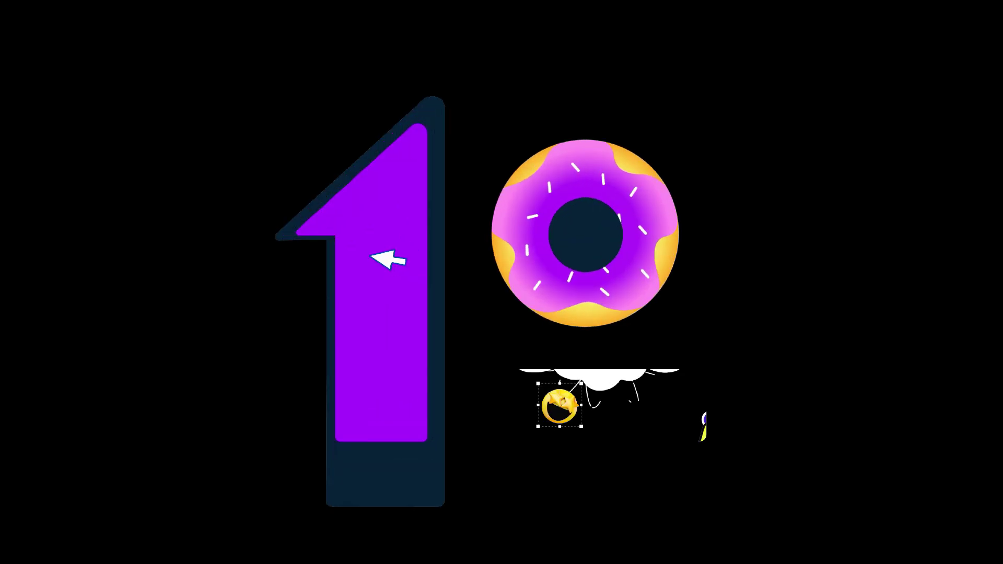